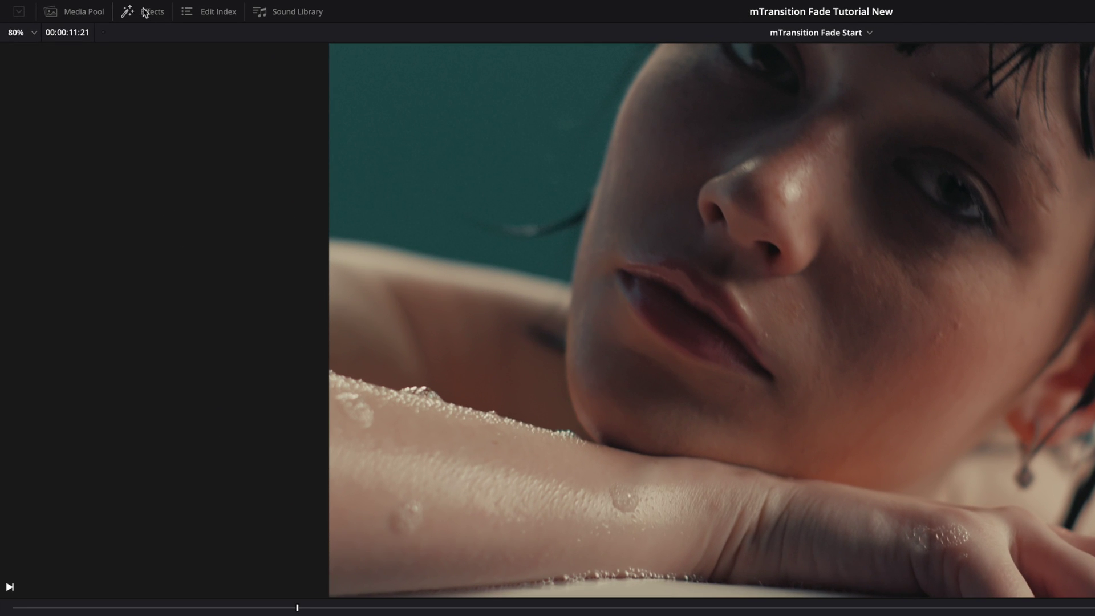
# In the Effects library, go to Toolbox > Video Transitions > MotionVFX and list the mTransition Fade transitions.
pyautogui.click(143, 12)
pyautogui.click(9, 53)
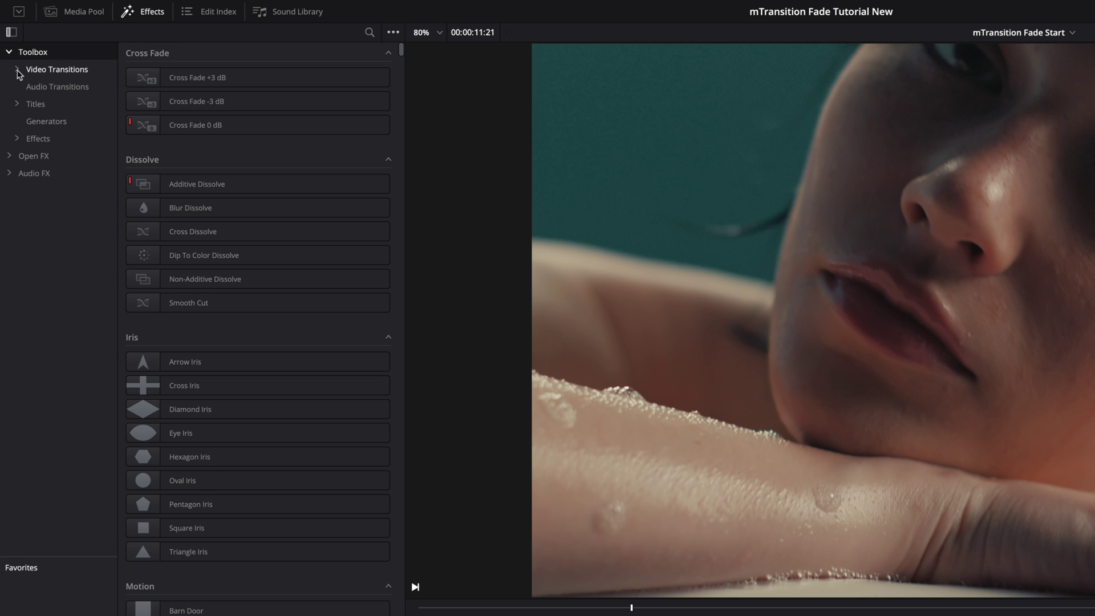
pyautogui.click(17, 70)
pyautogui.click(25, 87)
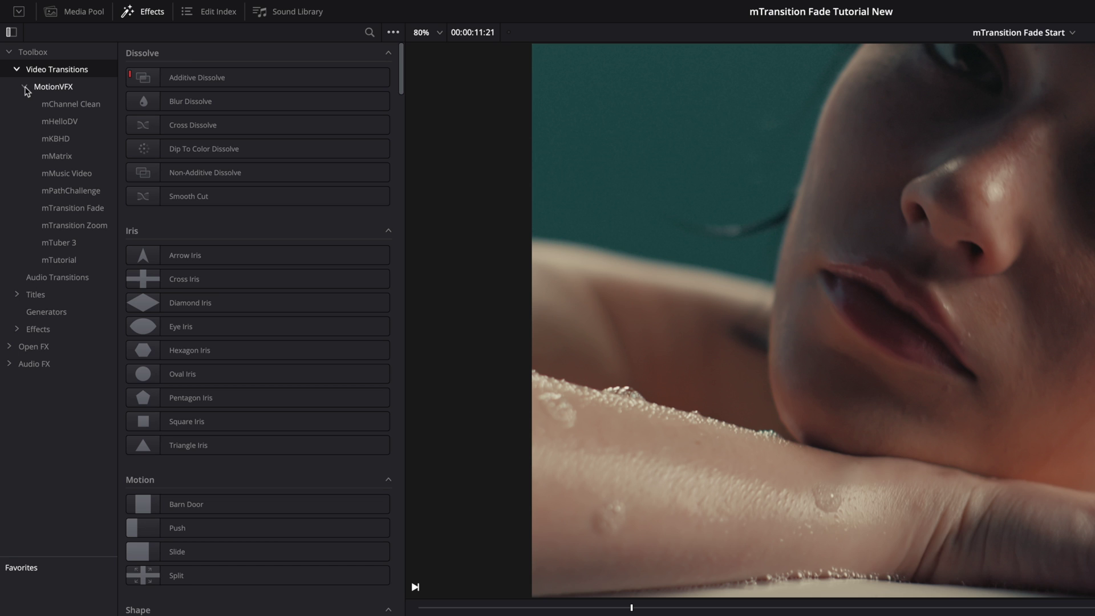
pyautogui.click(50, 88)
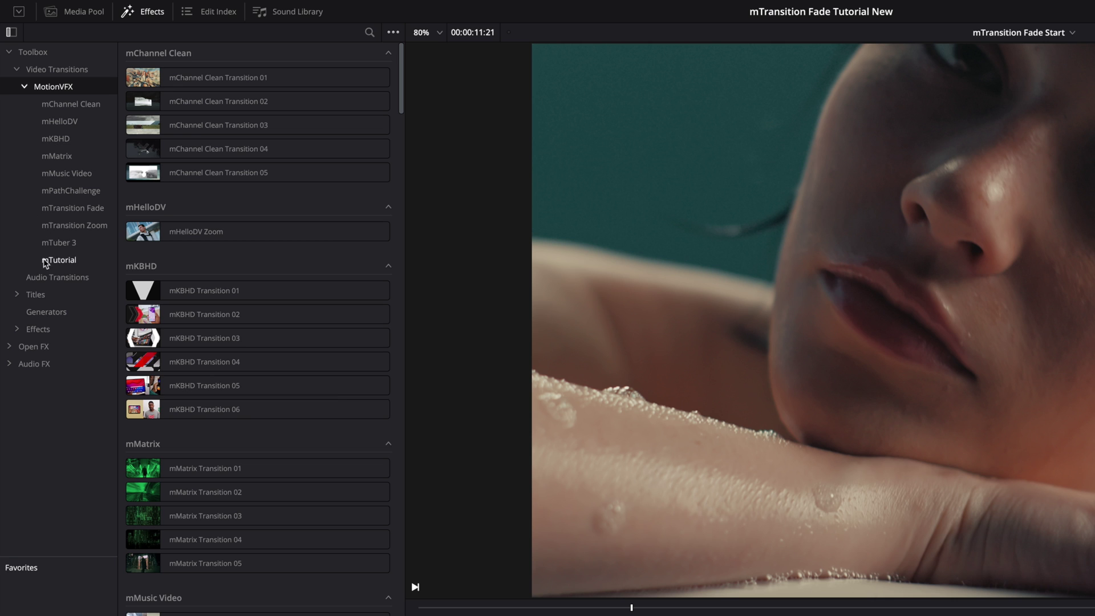
pyautogui.click(67, 210)
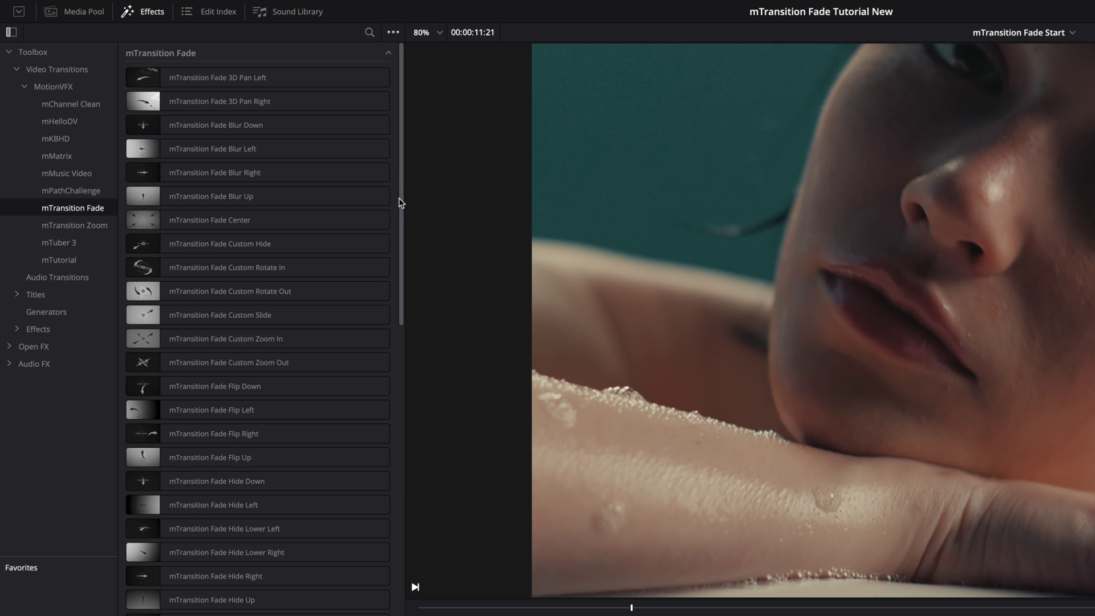
pyautogui.moveTo(401, 202); pyautogui.dragTo(406, 171)
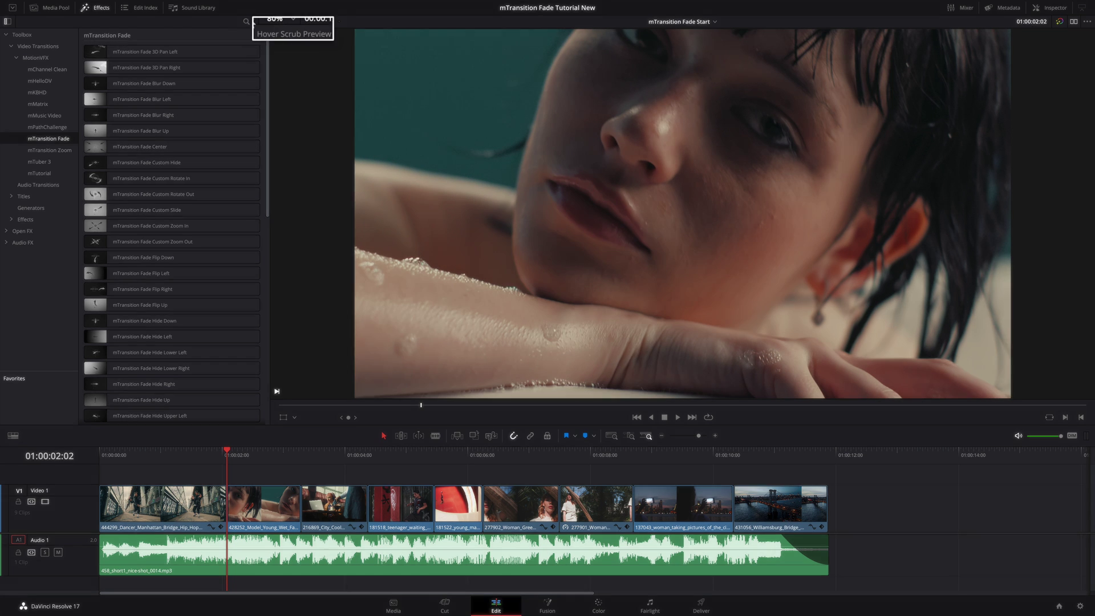
# Enable hover scrub preview, favourite 3D Pan Left and set it as the standard transition.
pyautogui.click(294, 34)
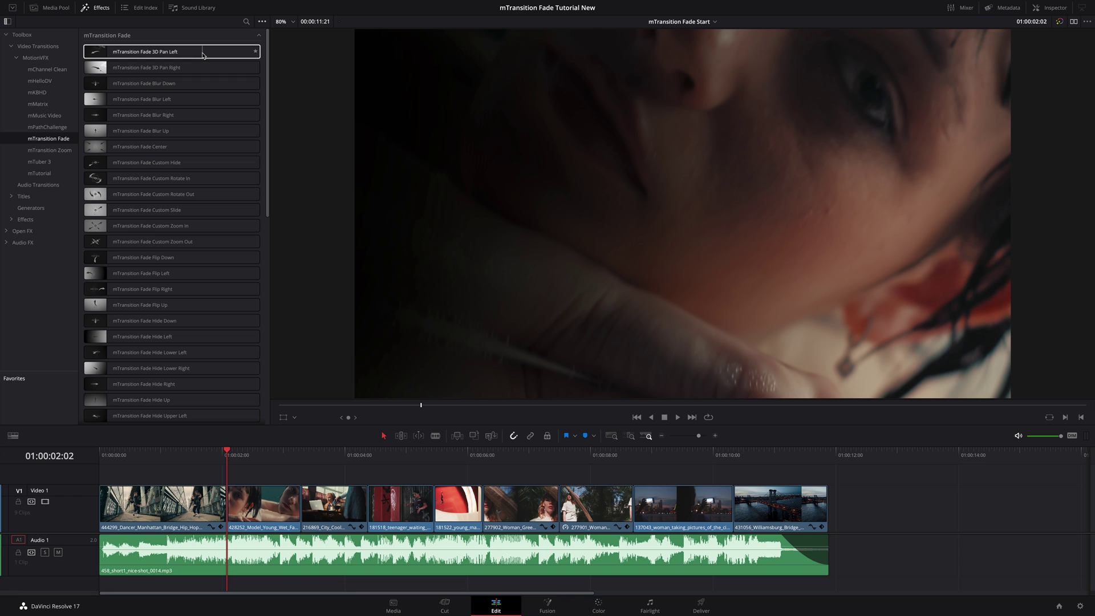
pyautogui.click(255, 52)
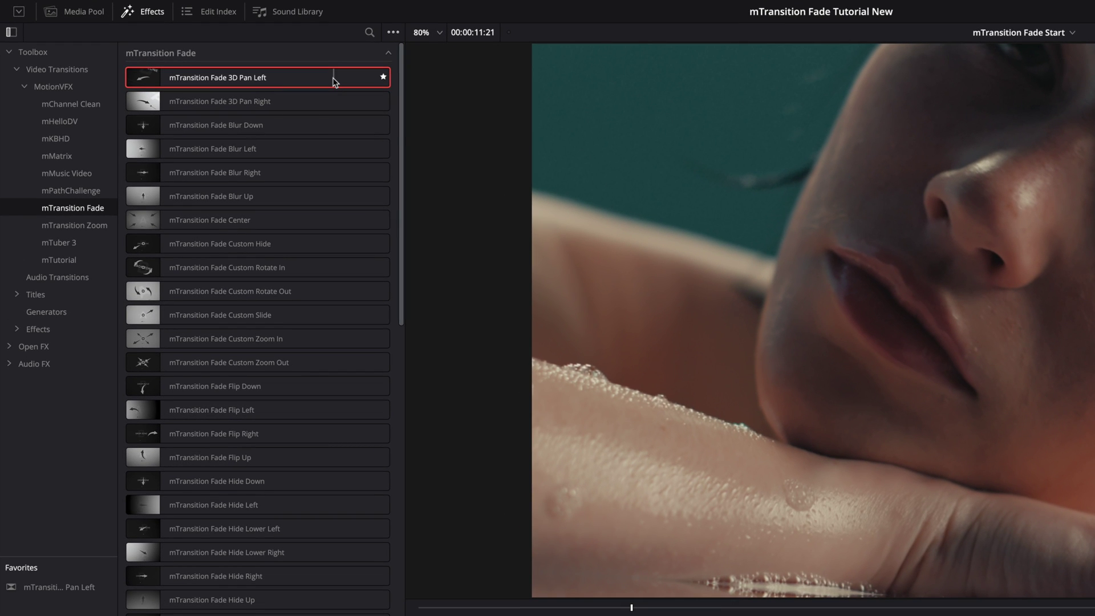
pyautogui.rightClick(333, 78)
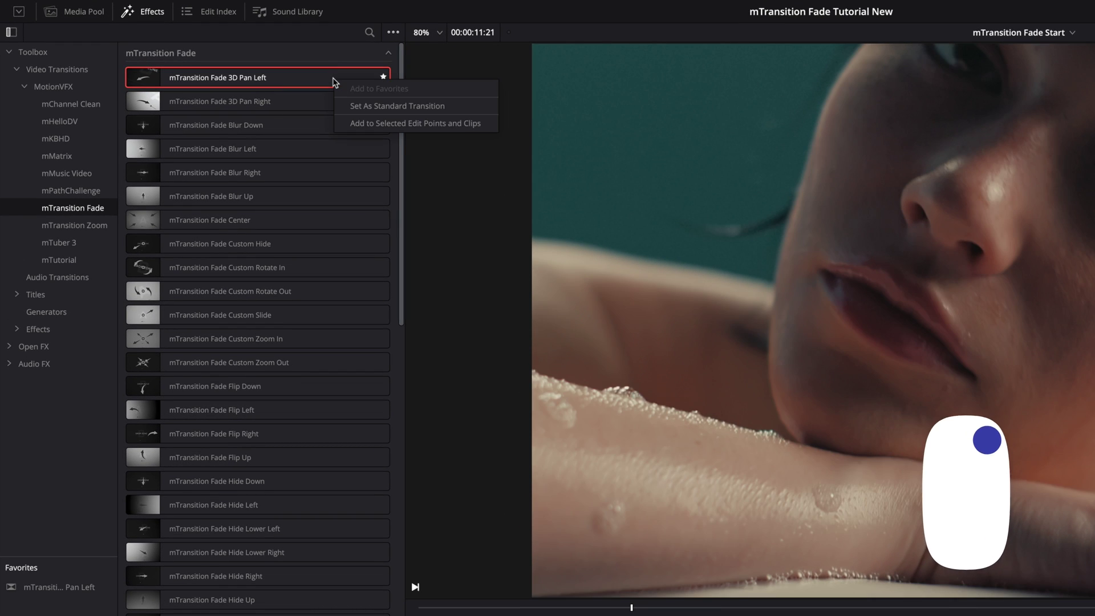
pyautogui.click(376, 108)
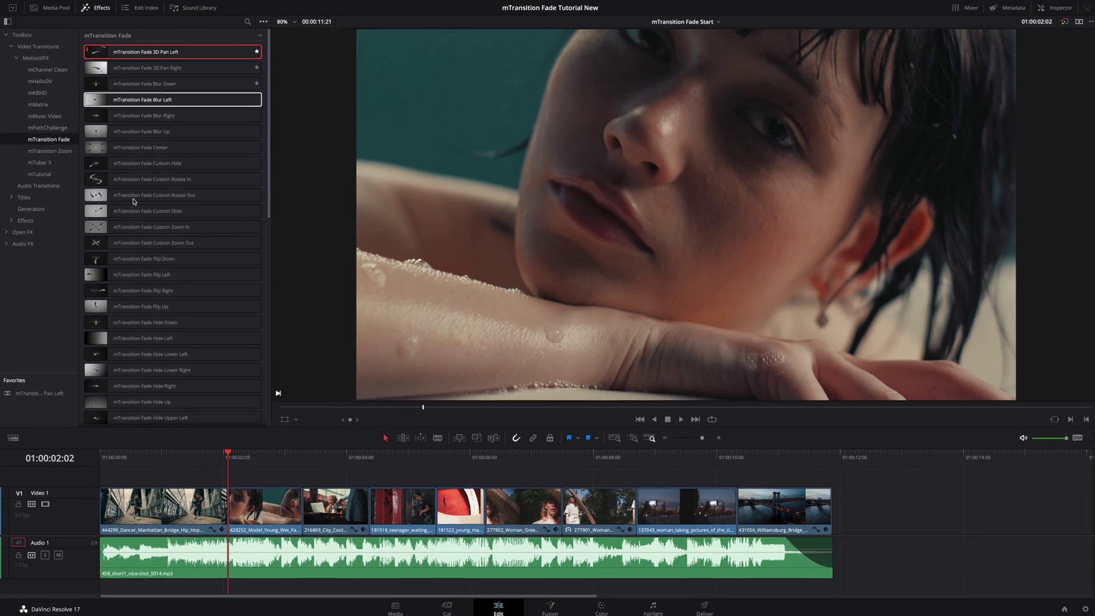
# Add the standard 3D Pan Left transition to the first dancer clip's start, play it, and hide the Toolbox sidebar.
pyautogui.moveTo(216, 455); pyautogui.dragTo(96, 461)
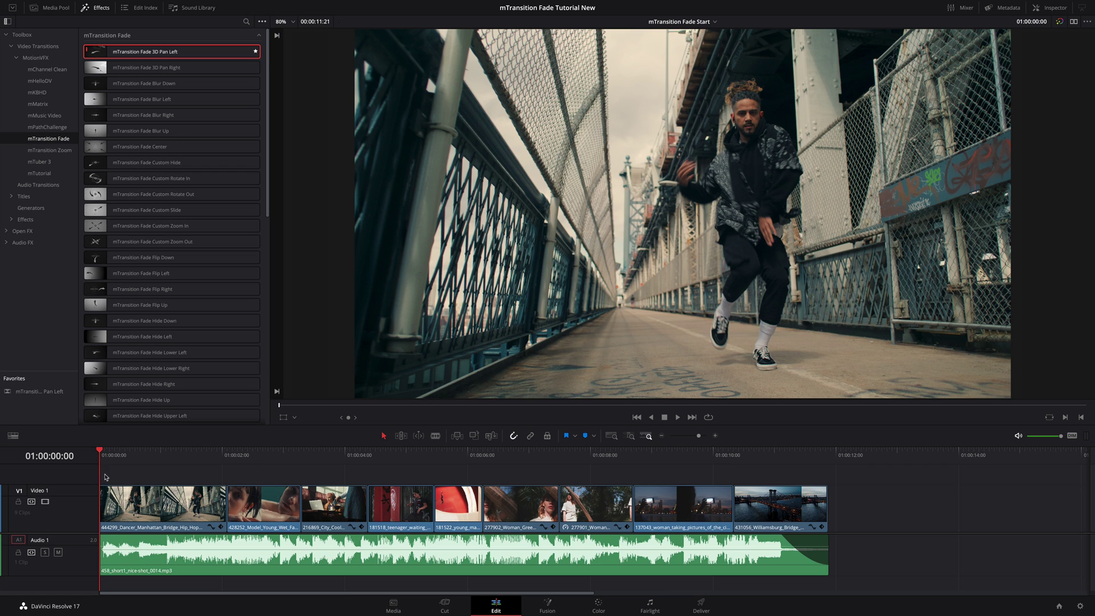
pyautogui.click(127, 510)
pyautogui.click(102, 509)
pyautogui.press('super+t')
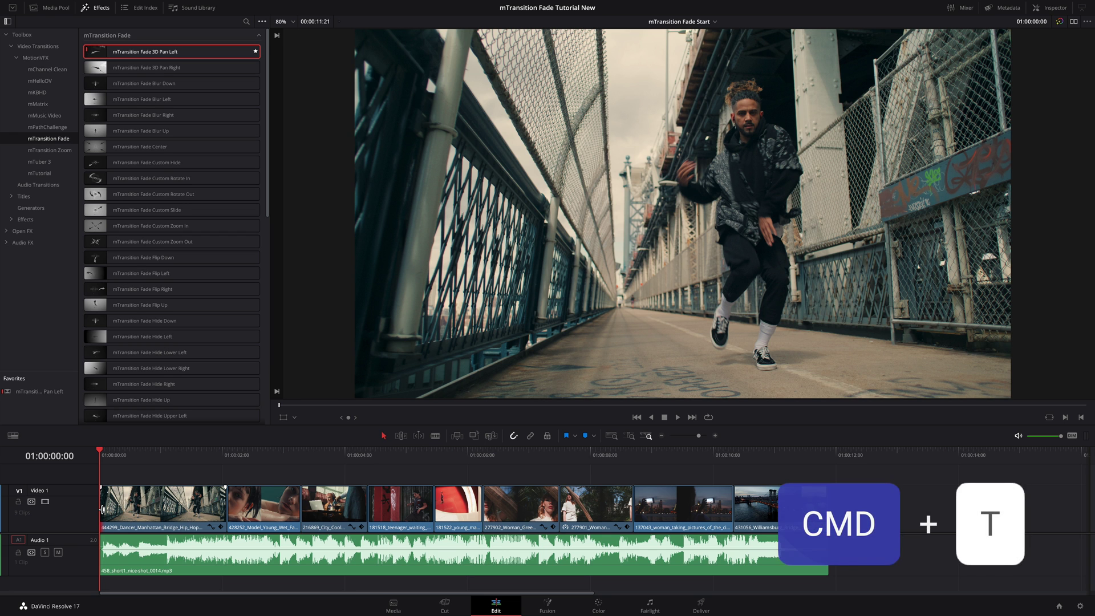
pyautogui.press('space')
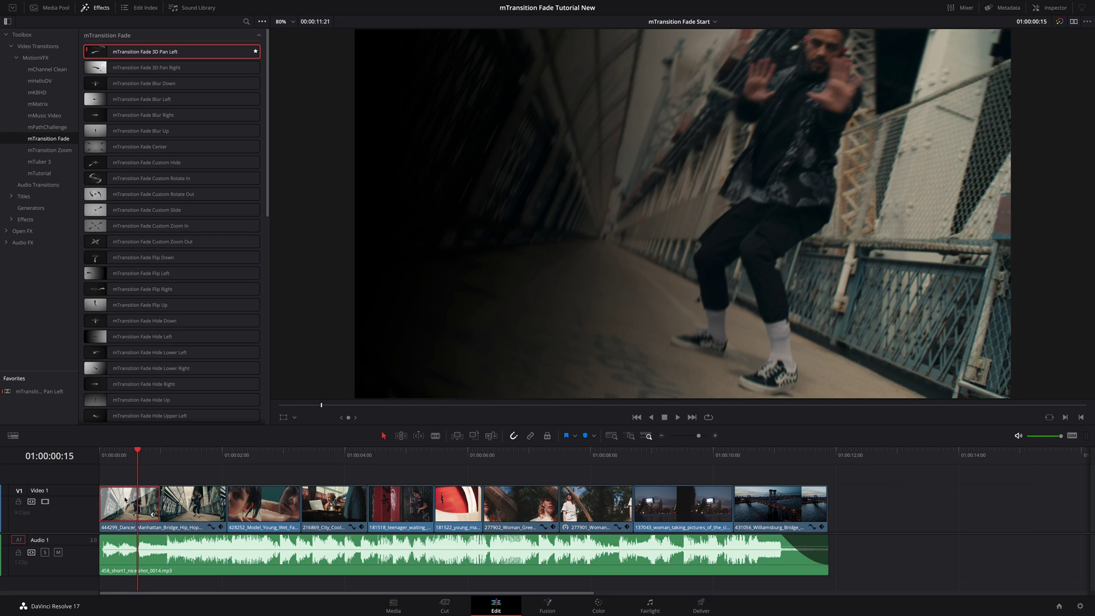
pyautogui.click(9, 21)
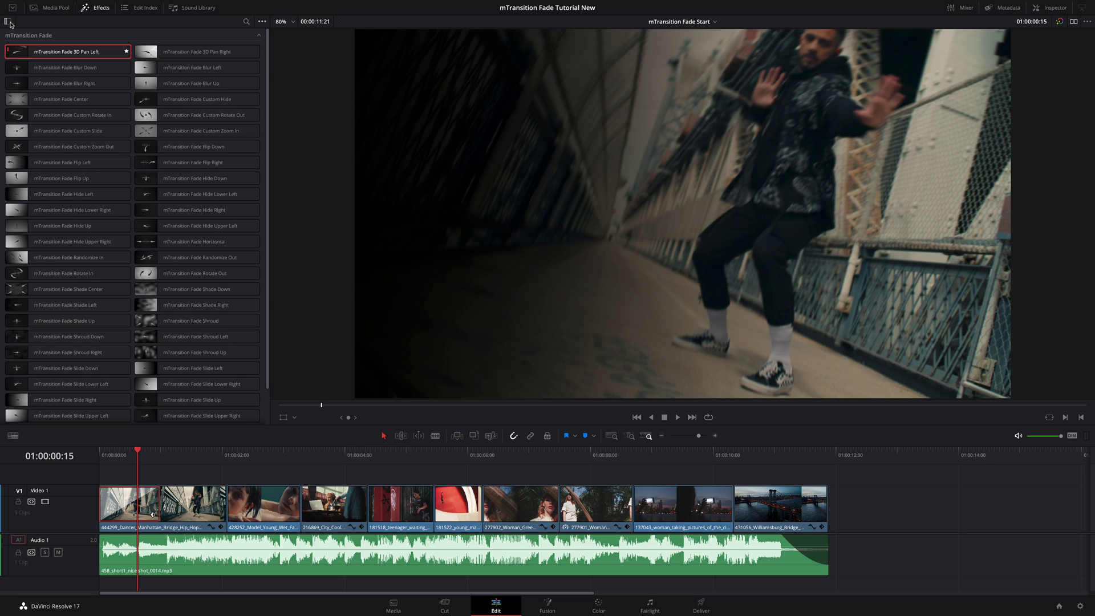
# Set the opening 3D Pan Left transition's duration to 1.5 seconds and change its alignment in the Inspector.
pyautogui.click(118, 514)
pyautogui.click(1051, 8)
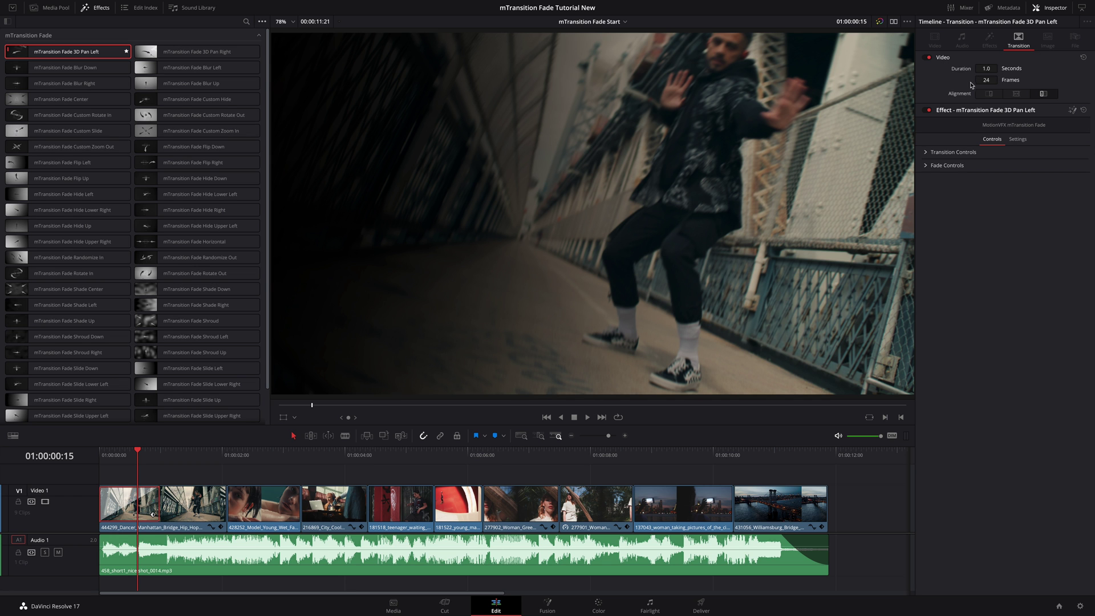
pyautogui.moveTo(160, 505); pyautogui.dragTo(209, 507)
pyautogui.moveTo(985, 79); pyautogui.dragTo(1007, 78)
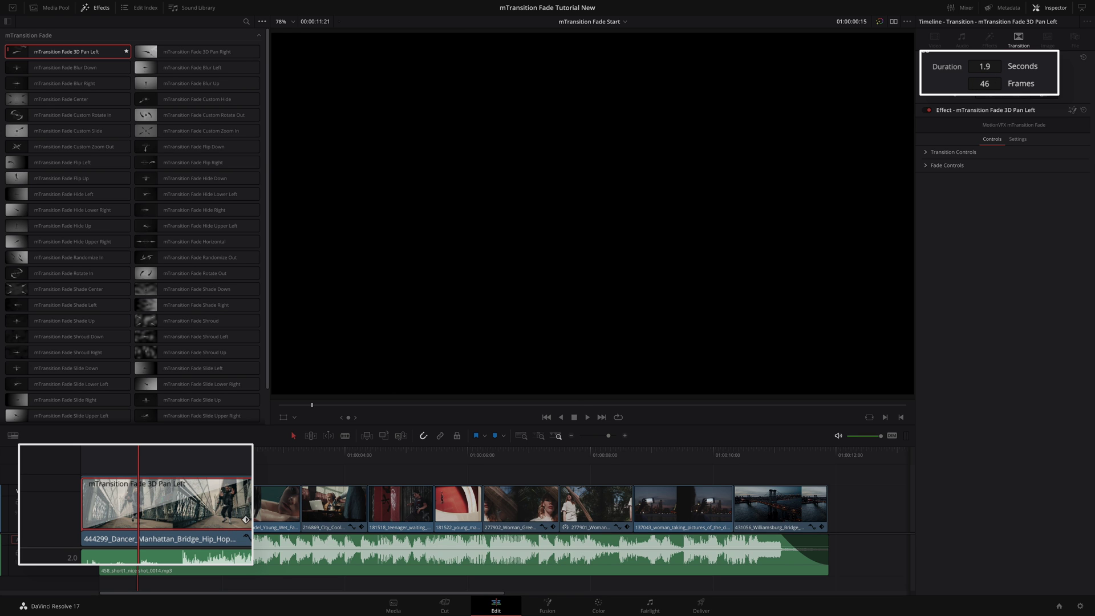
pyautogui.write('1.5')
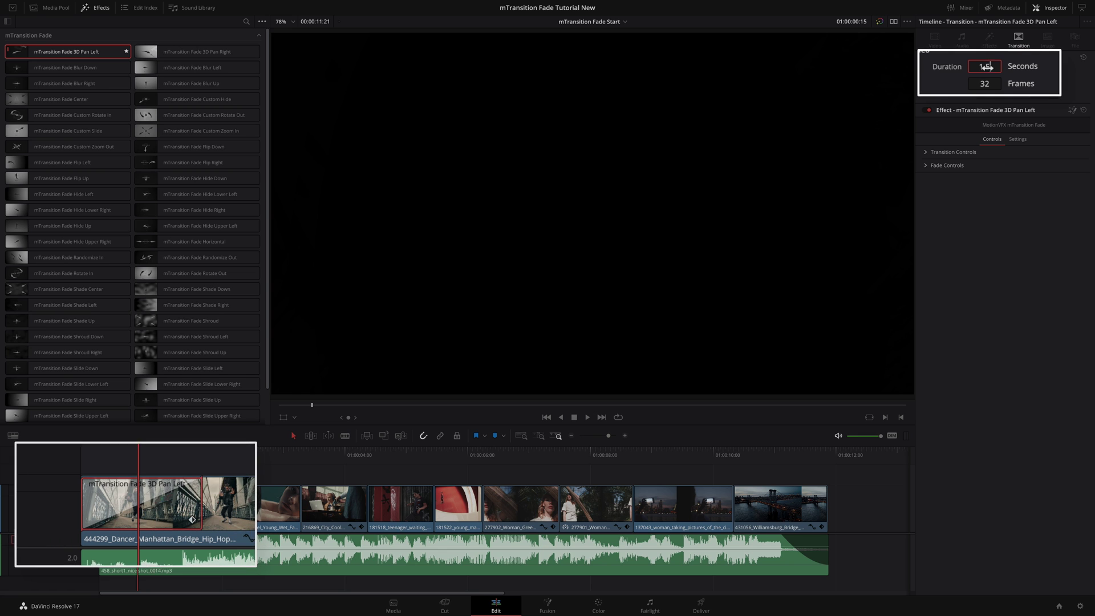
pyautogui.press('Return')
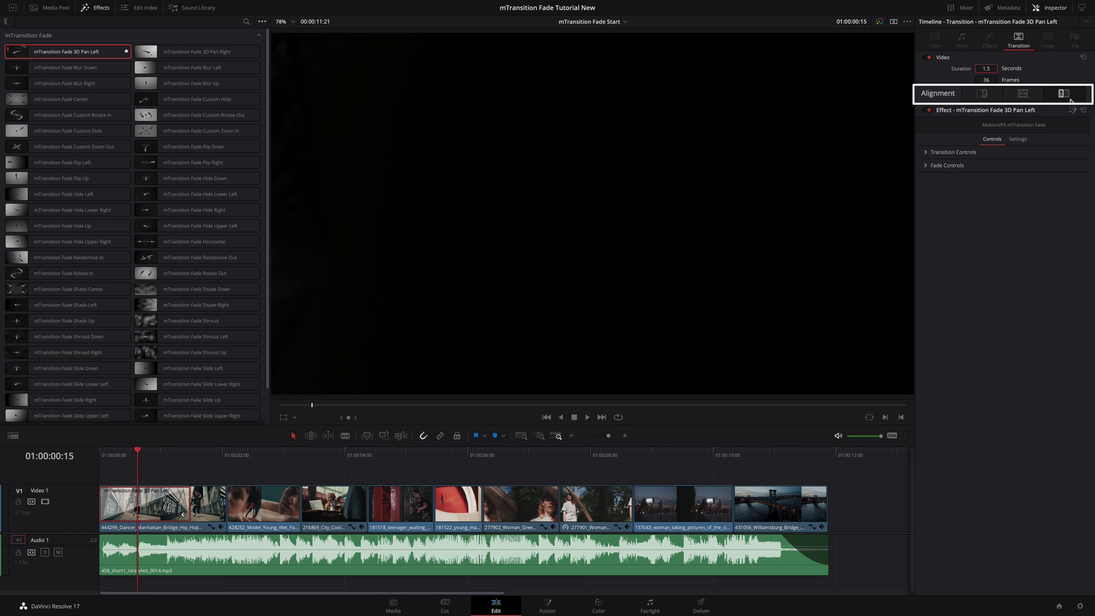
pyautogui.click(1055, 90)
pyautogui.moveTo(139, 455); pyautogui.dragTo(105, 454)
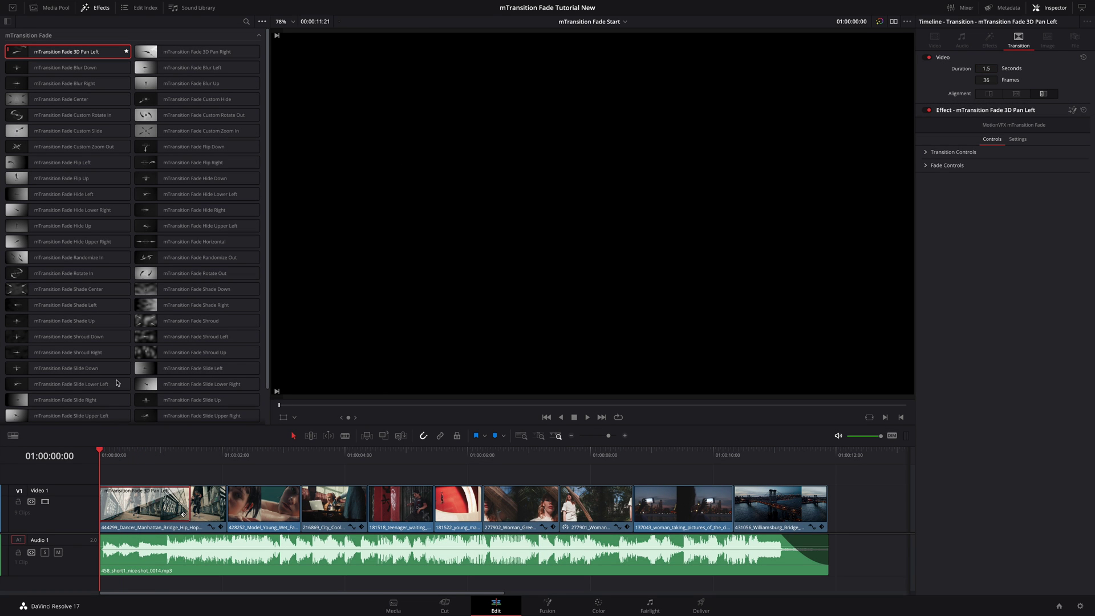
# Set the render cache to Smart.
pyautogui.moveTo(191, 4)
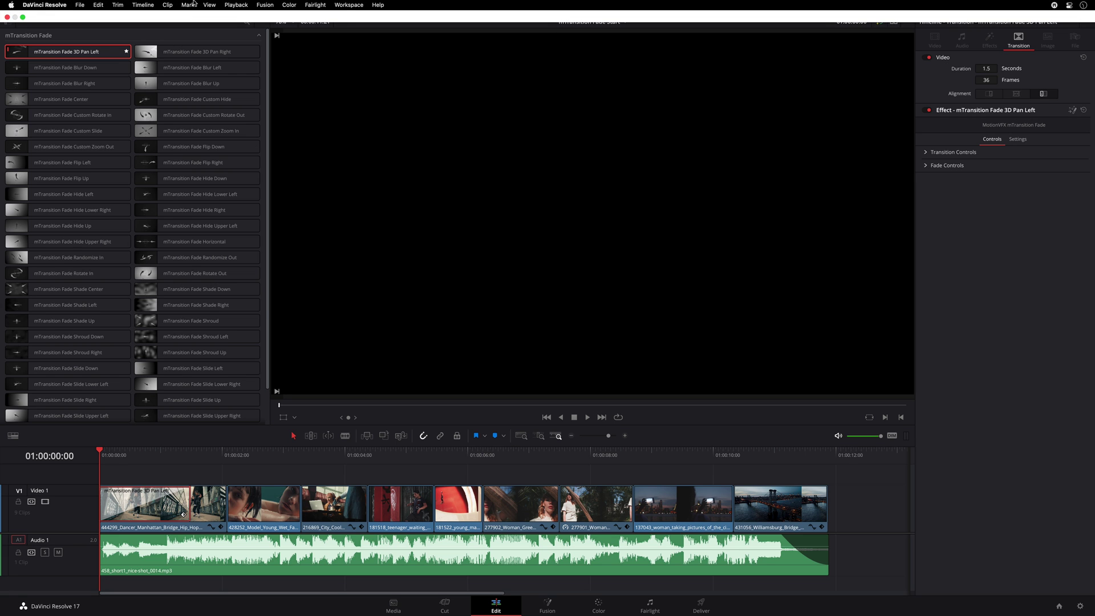
pyautogui.click(236, 5)
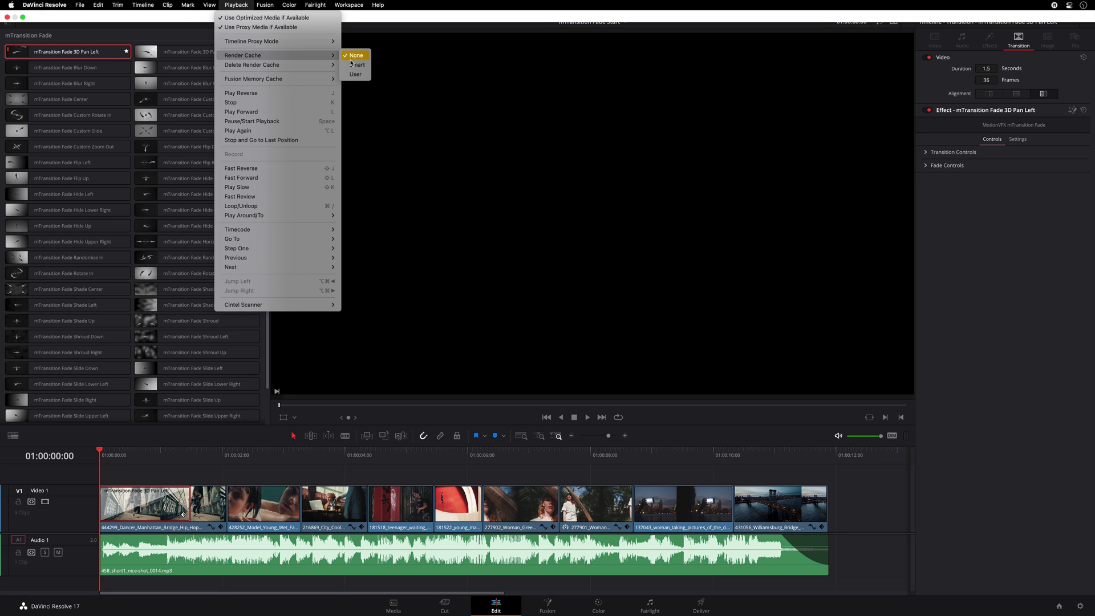
pyautogui.click(355, 65)
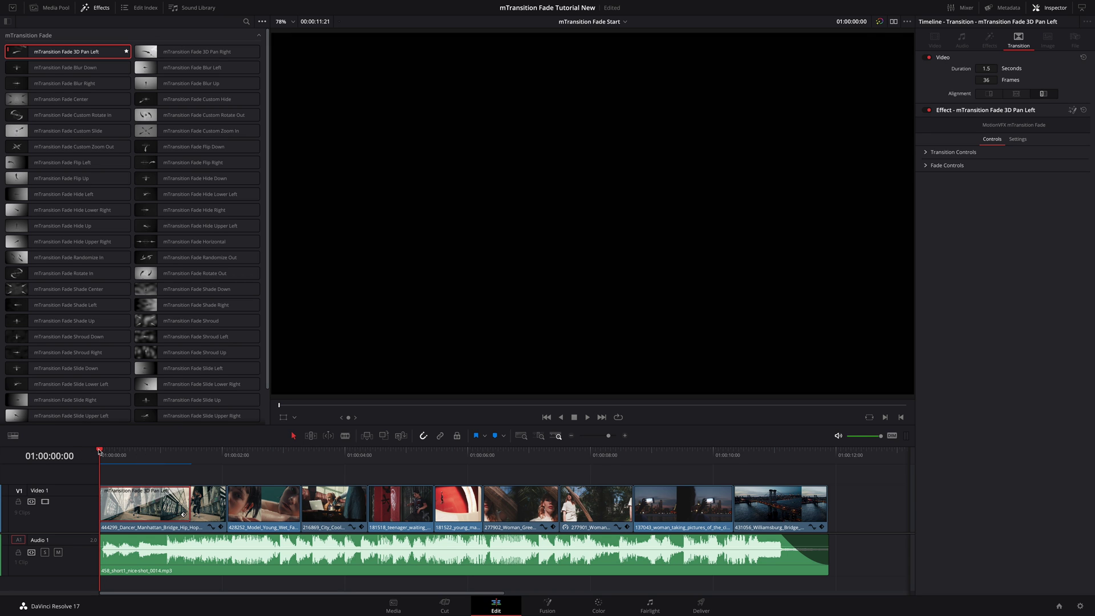
# Mute the Audio 1 track and play through the opening transition.
pyautogui.click(58, 553)
pyautogui.press('space')
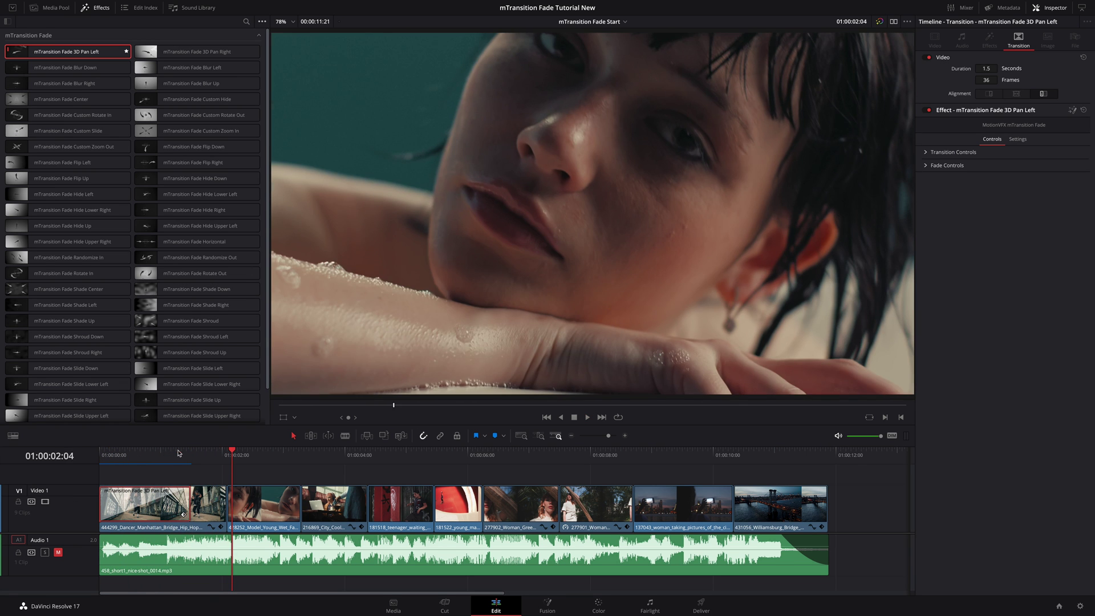
pyautogui.moveTo(178, 454); pyautogui.dragTo(155, 453)
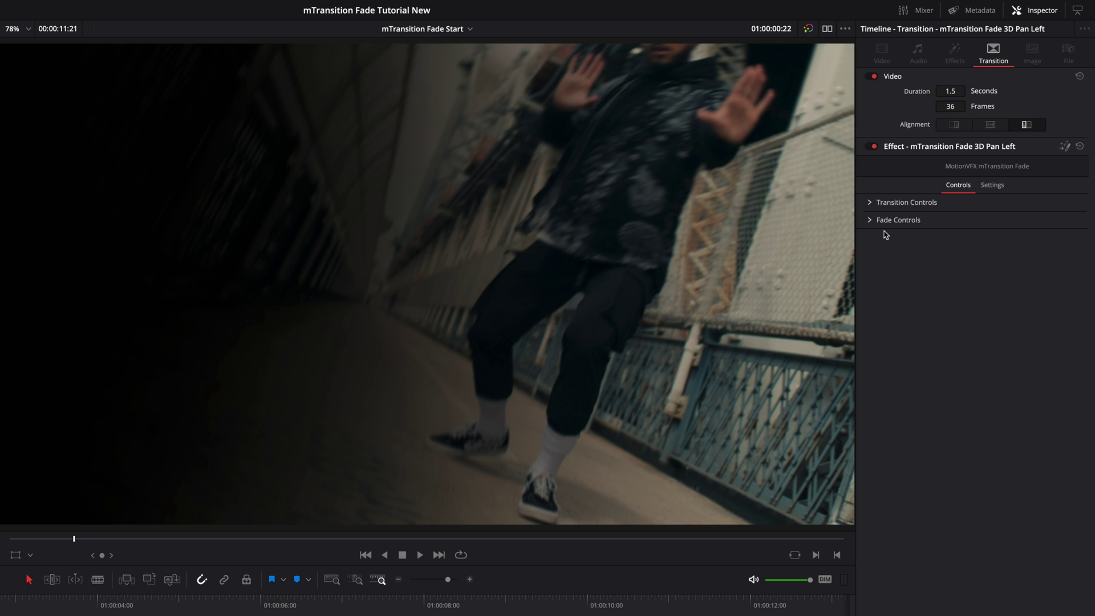
# Expand Transition Controls, try a stronger Radial Blur, then reset it to 0.2.
pyautogui.click(870, 203)
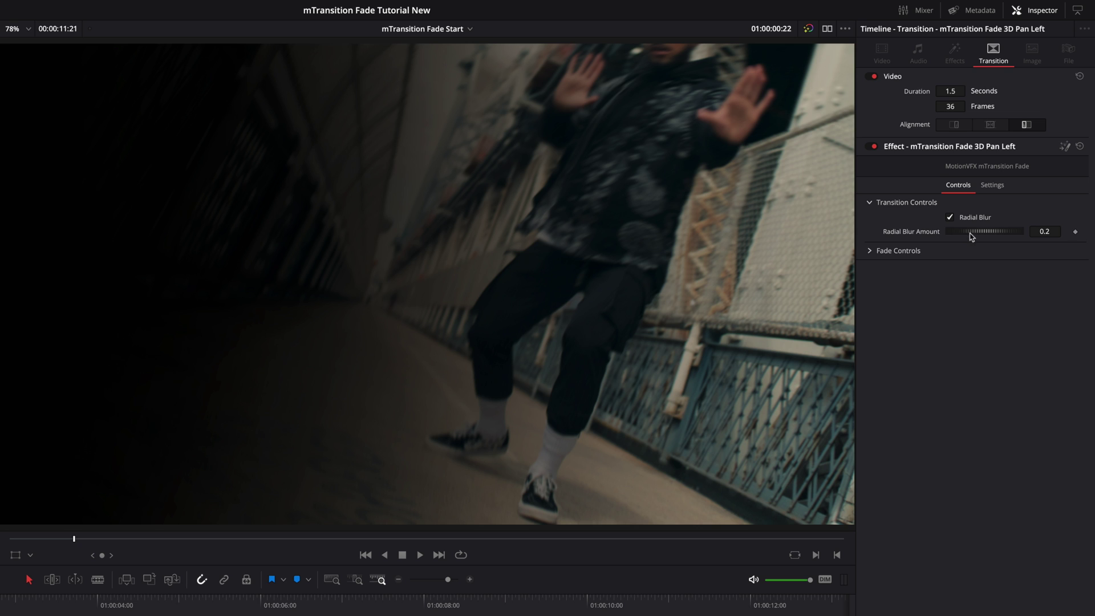
pyautogui.moveTo(973, 234)
pyautogui.mouseDown()
pyautogui.moveTo(1009, 239)
pyautogui.moveTo(989, 234)
pyautogui.mouseUp()
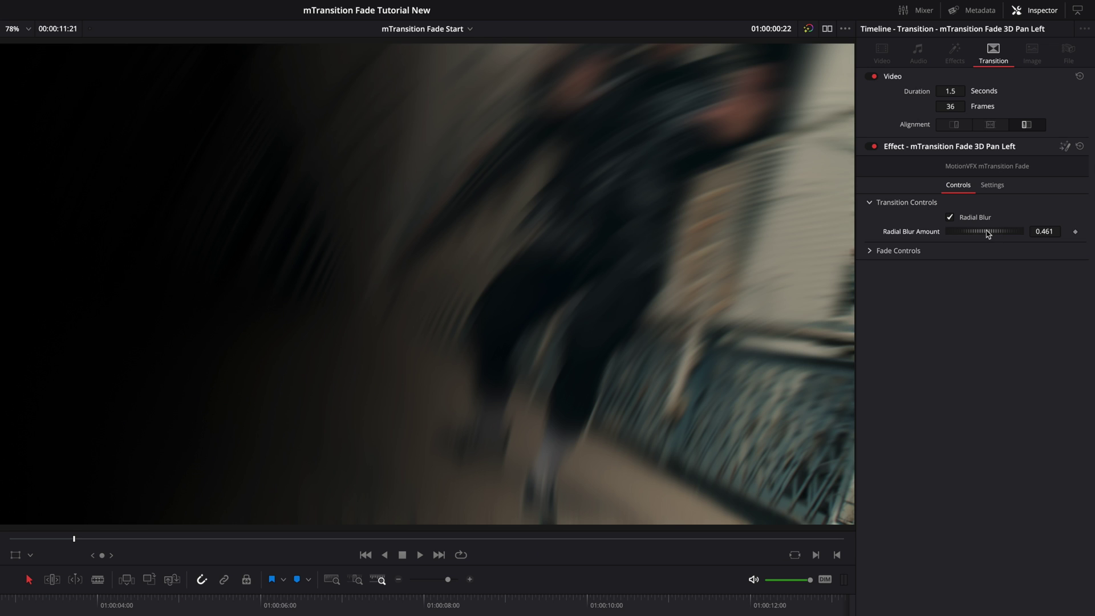
pyautogui.doubleClick(988, 232)
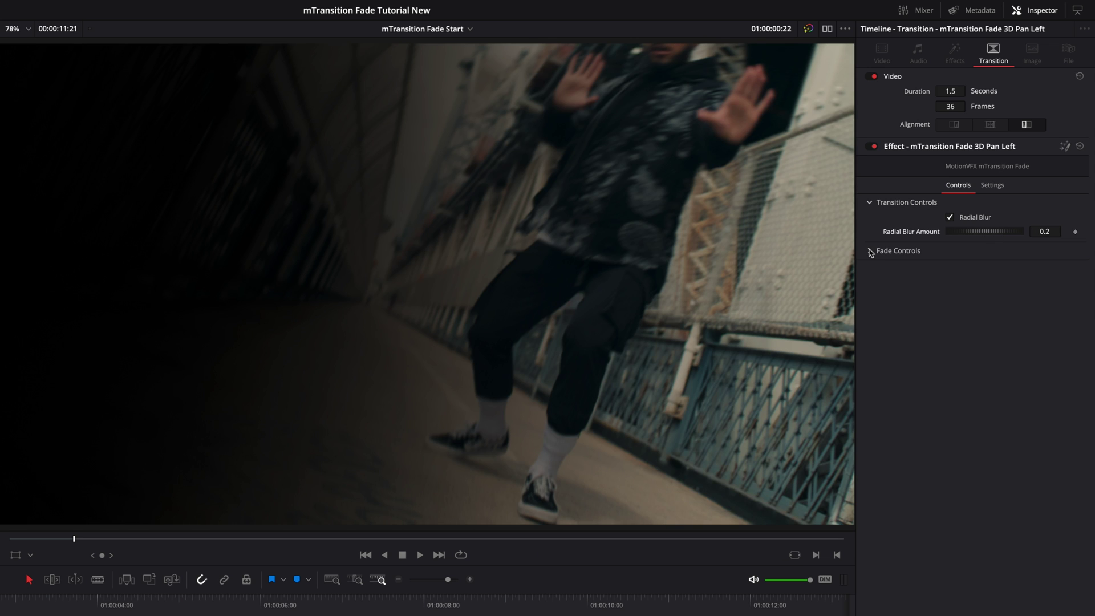
# Expand Fade Controls and try a crimson fade colour with Overlay blending.
pyautogui.click(870, 251)
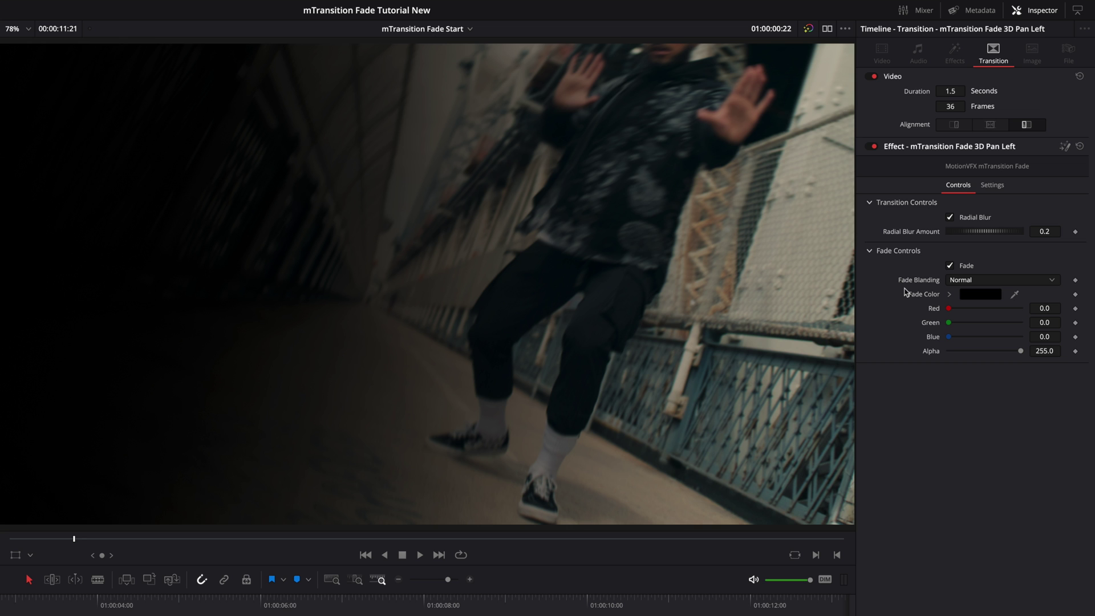
pyautogui.click(976, 296)
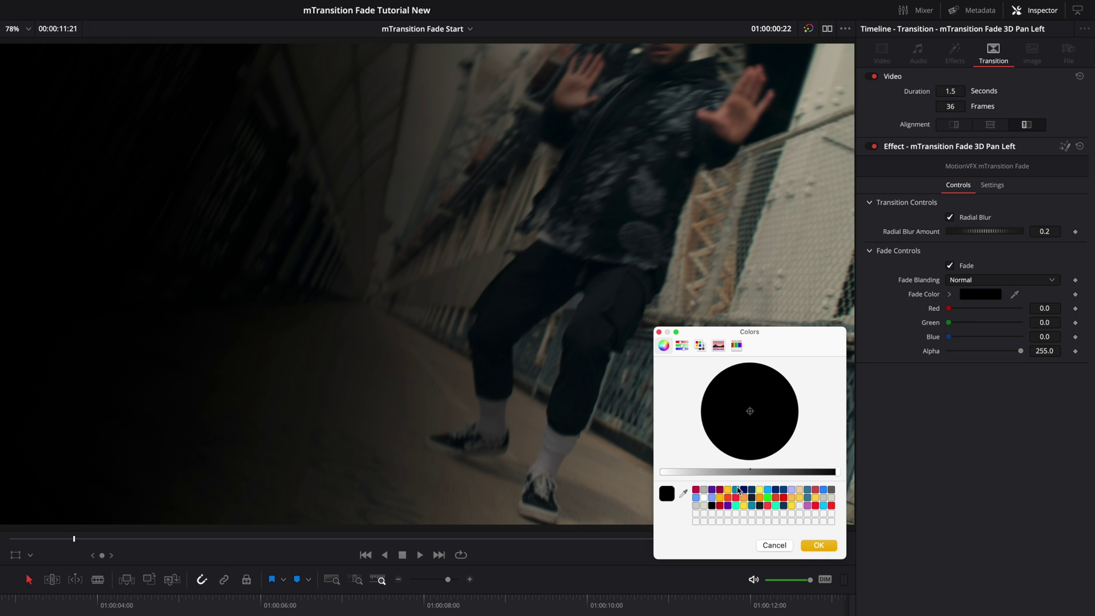
pyautogui.click(696, 490)
pyautogui.click(819, 545)
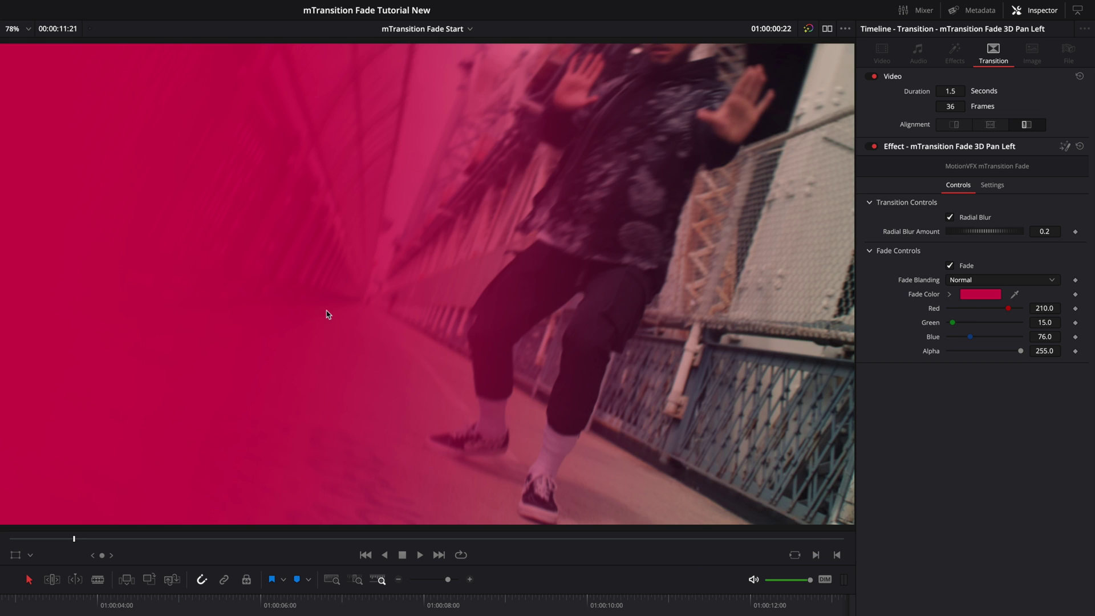
pyautogui.click(978, 281)
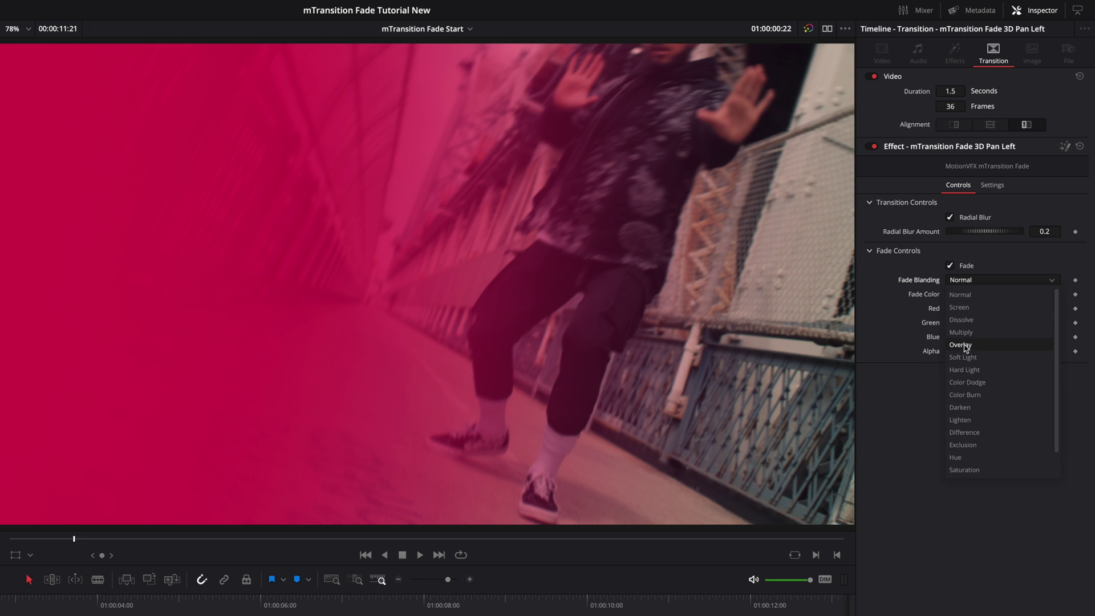
pyautogui.click(970, 345)
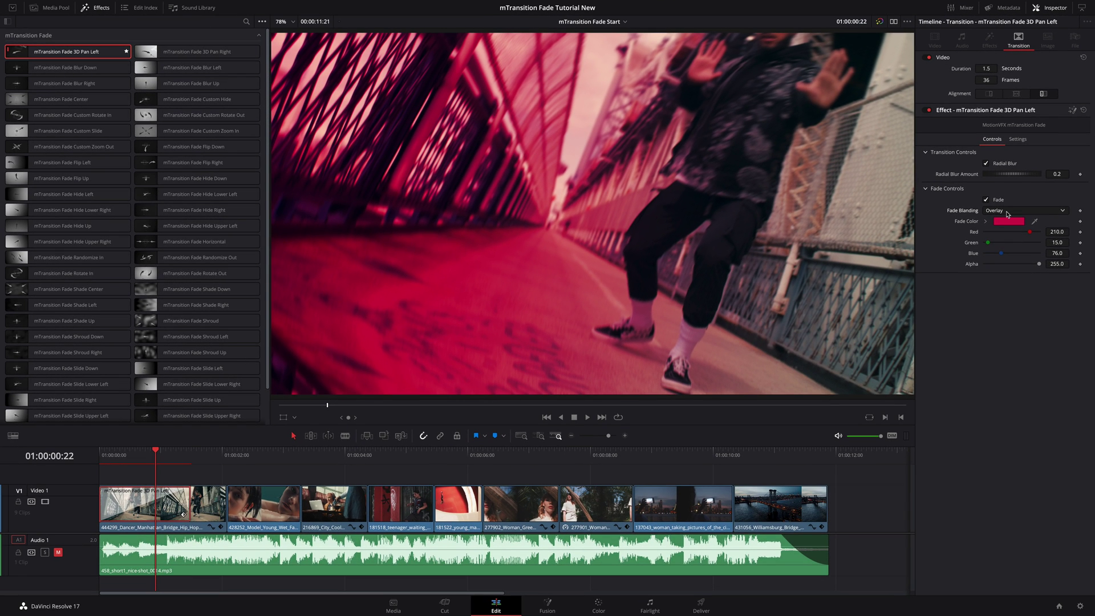
# Revert the fade to Normal blending with red at zero, and move the playhead to 01:00:02:02.
pyautogui.click(979, 271)
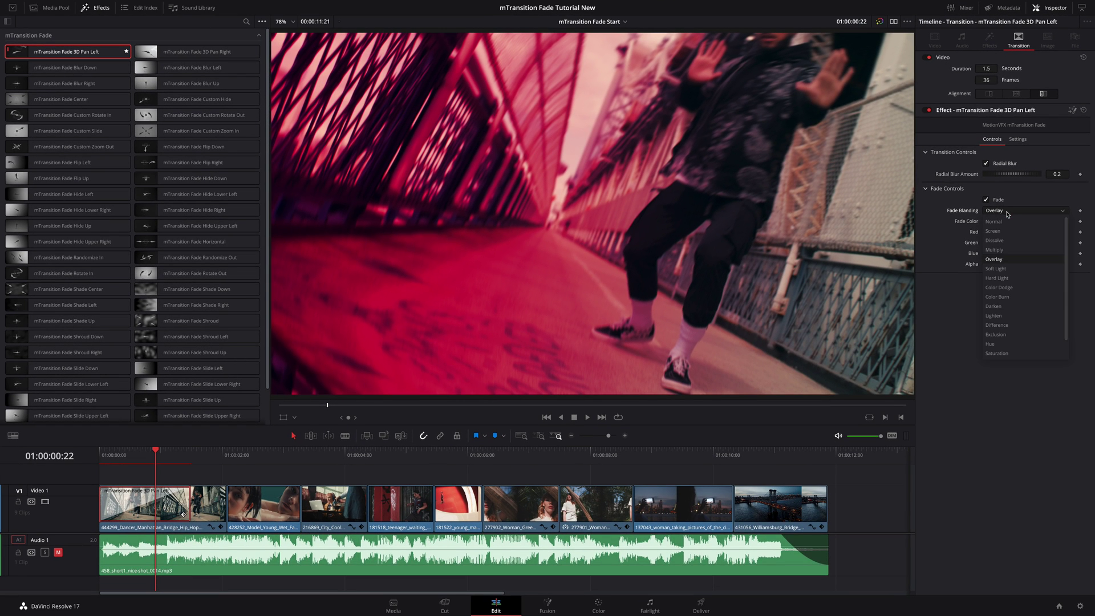
pyautogui.click(1002, 223)
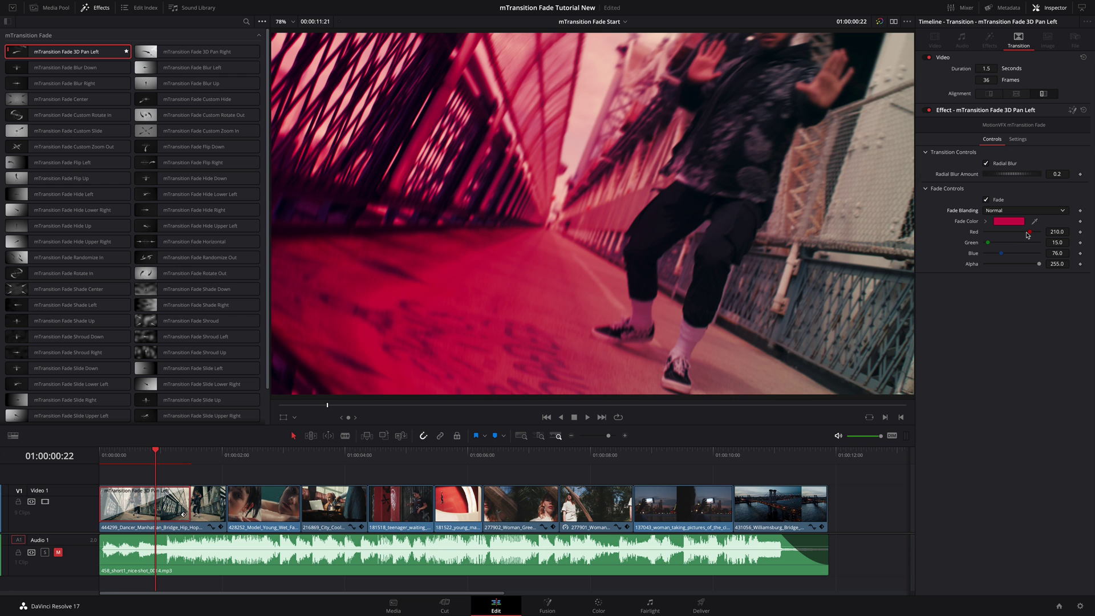
pyautogui.moveTo(1027, 235); pyautogui.dragTo(944, 254)
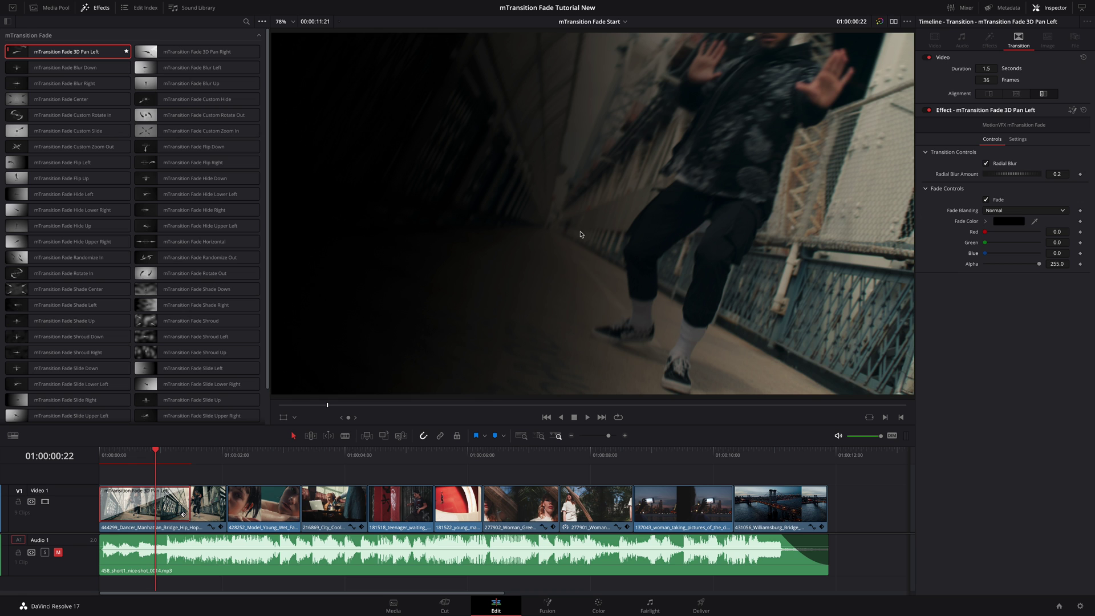
pyautogui.moveTo(157, 451); pyautogui.dragTo(229, 456)
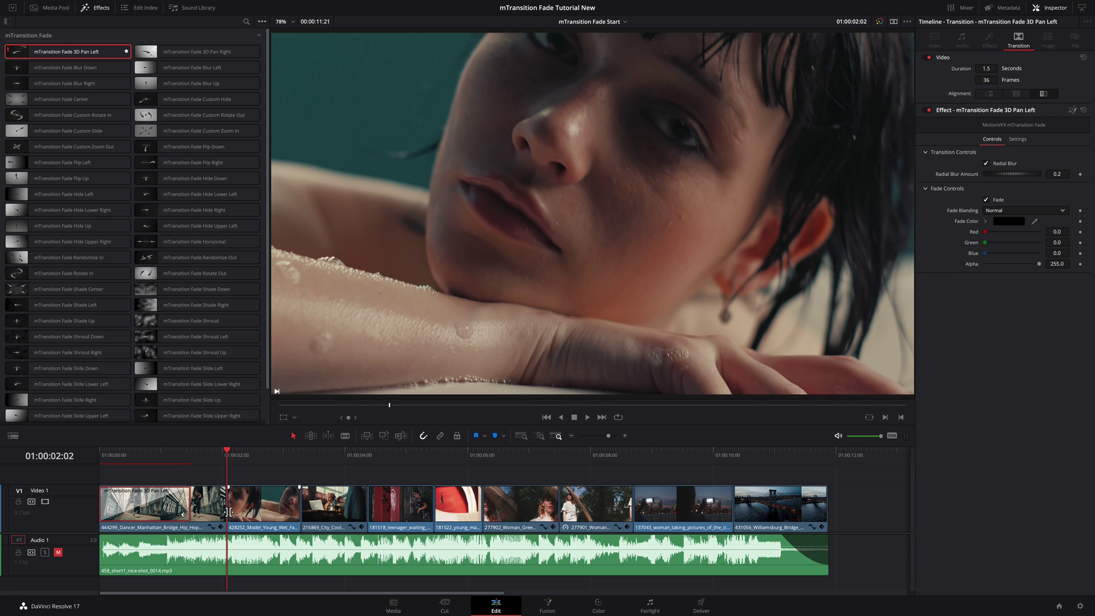
# Place mTransition Fade Custom Rotate In on the next V1 cut and play it.
pyautogui.click(66, 114)
pyautogui.moveTo(66, 114); pyautogui.dragTo(231, 511)
pyautogui.click(195, 452)
pyautogui.press('space')
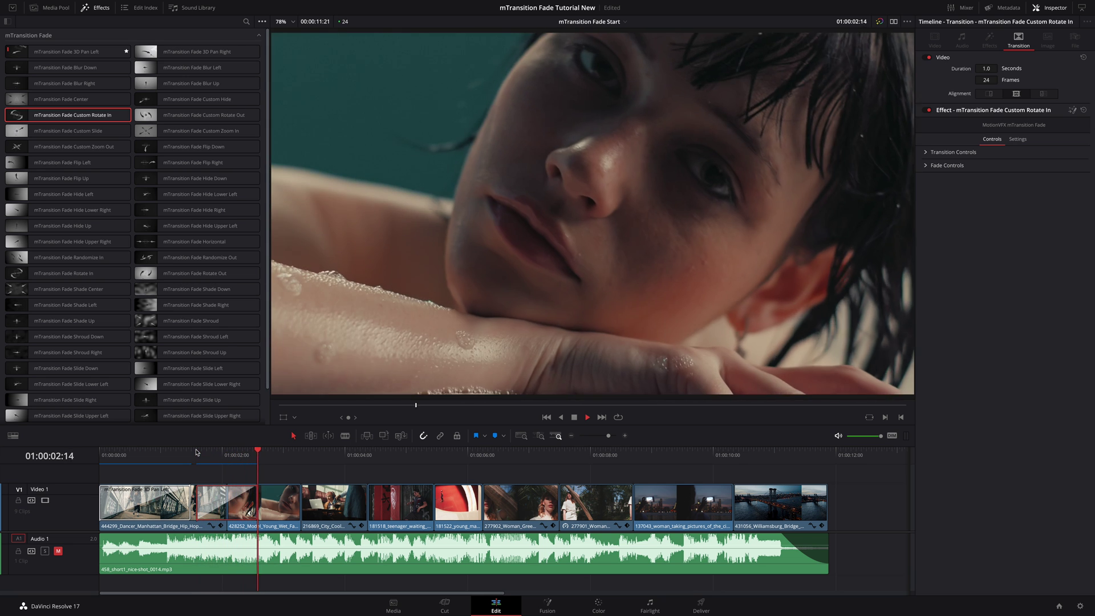
pyautogui.click(217, 453)
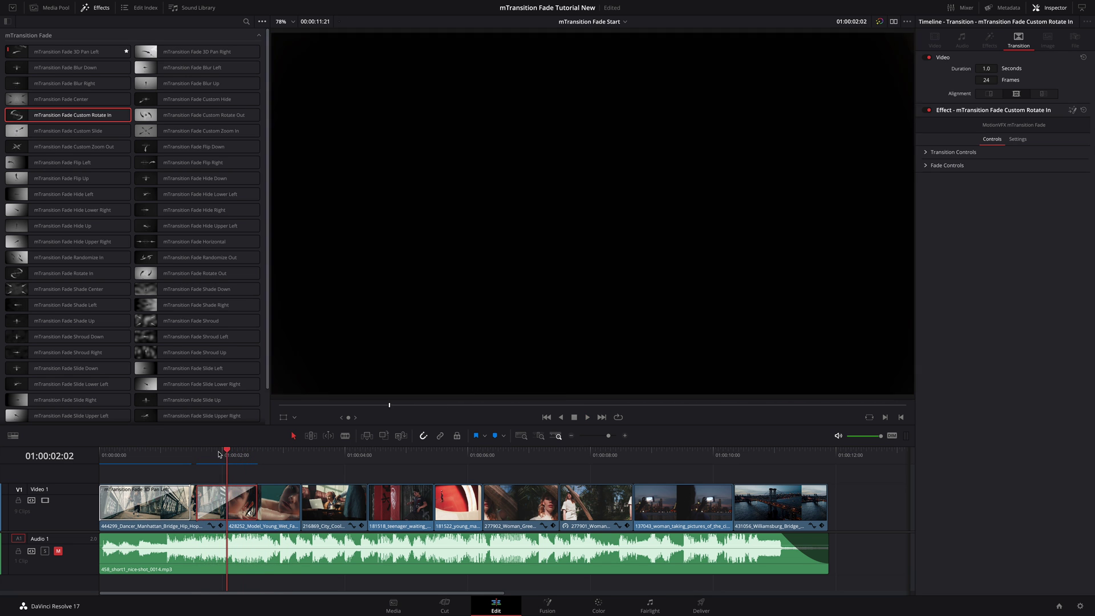
# Set the Custom Rotate In transition's Transition Pivot X to 0.335.
pyautogui.click(226, 504)
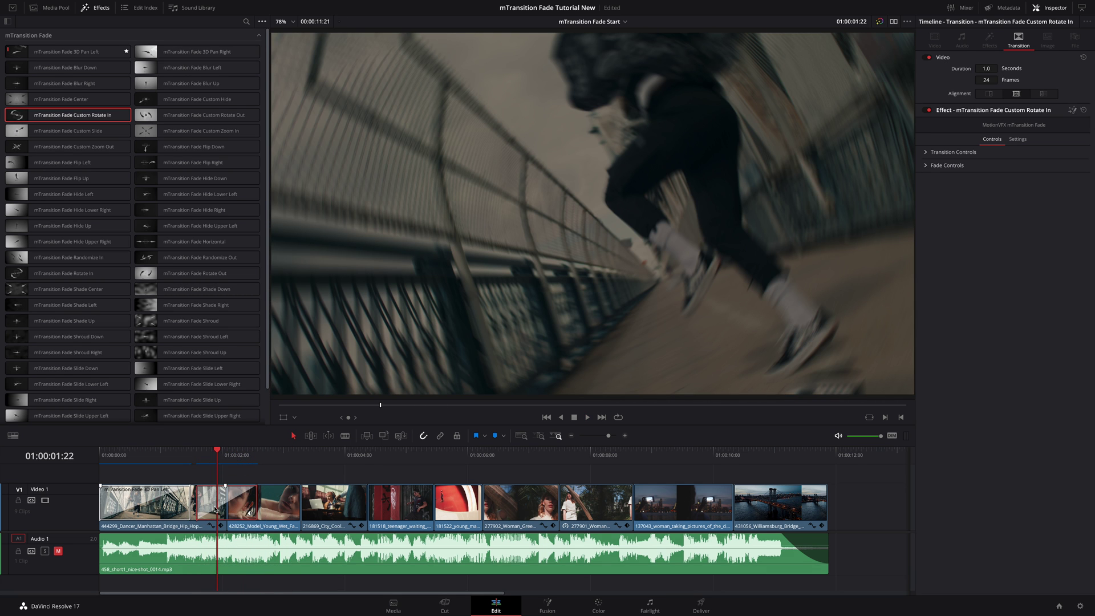
pyautogui.click(926, 152)
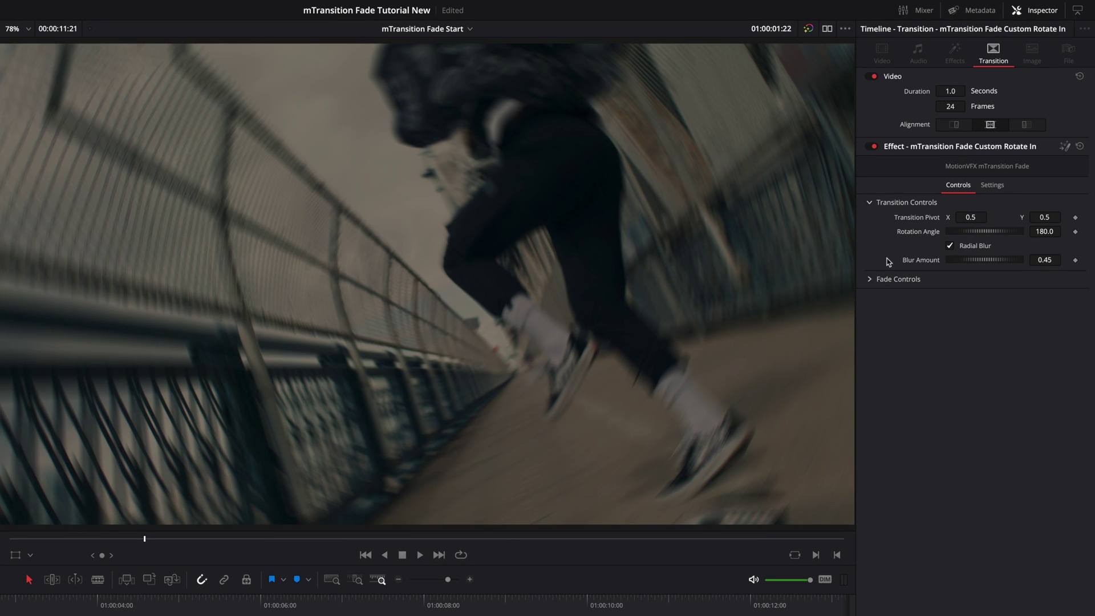
pyautogui.click(973, 218)
pyautogui.write('0.335')
pyautogui.press('Return')
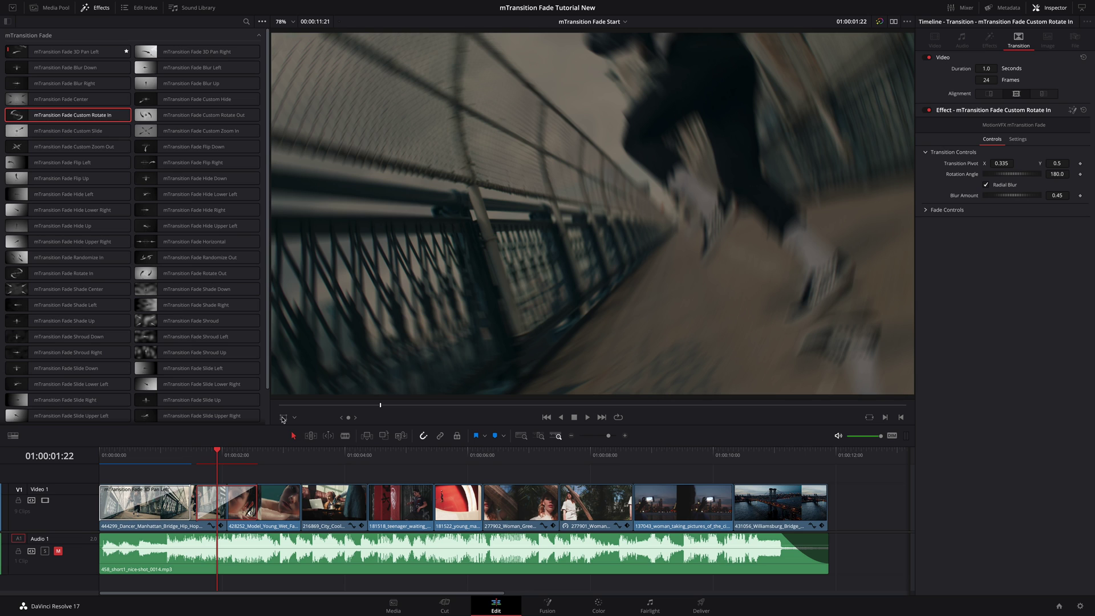
# Show the Fusion Overlay in the viewer, move the rotation pivot, and raise the angle to about 215.
pyautogui.click(31, 554)
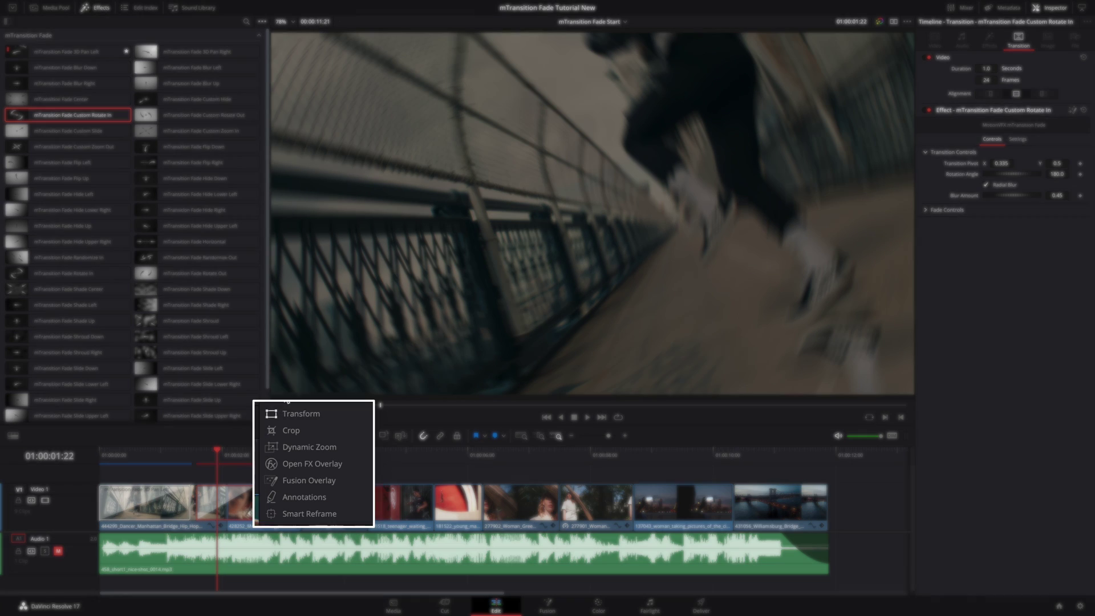
pyautogui.click(302, 482)
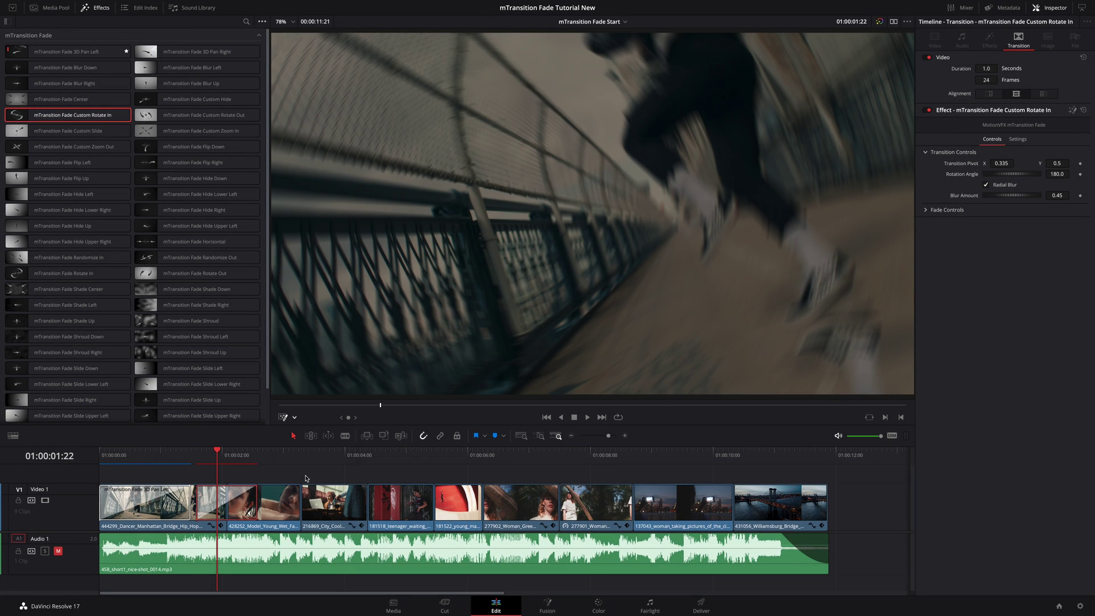
pyautogui.moveTo(487, 217); pyautogui.dragTo(805, 146)
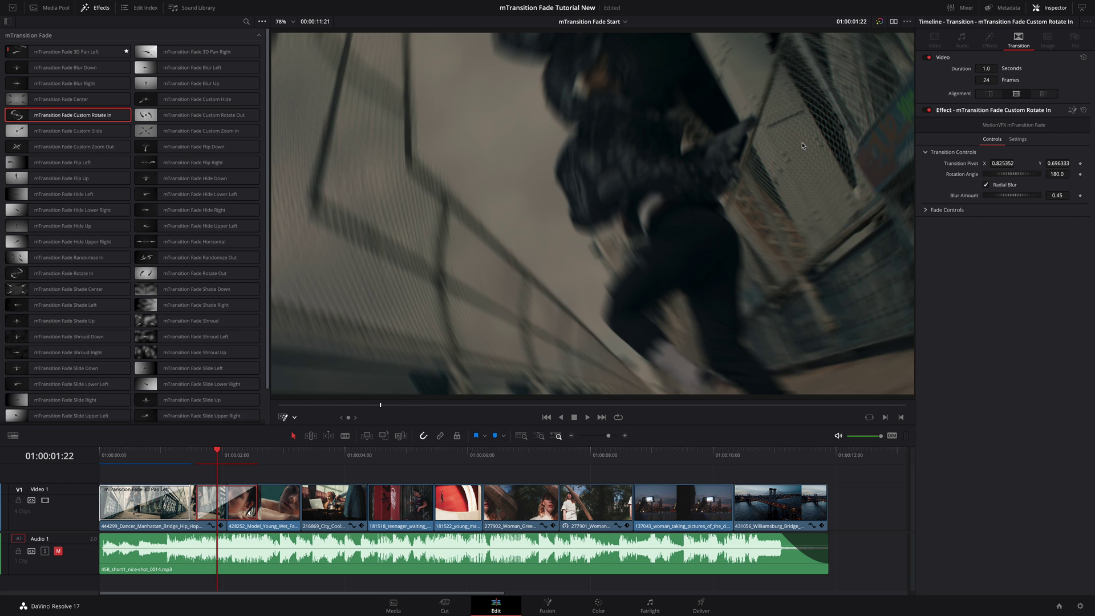
pyautogui.moveTo(1005, 177); pyautogui.dragTo(1000, 198)
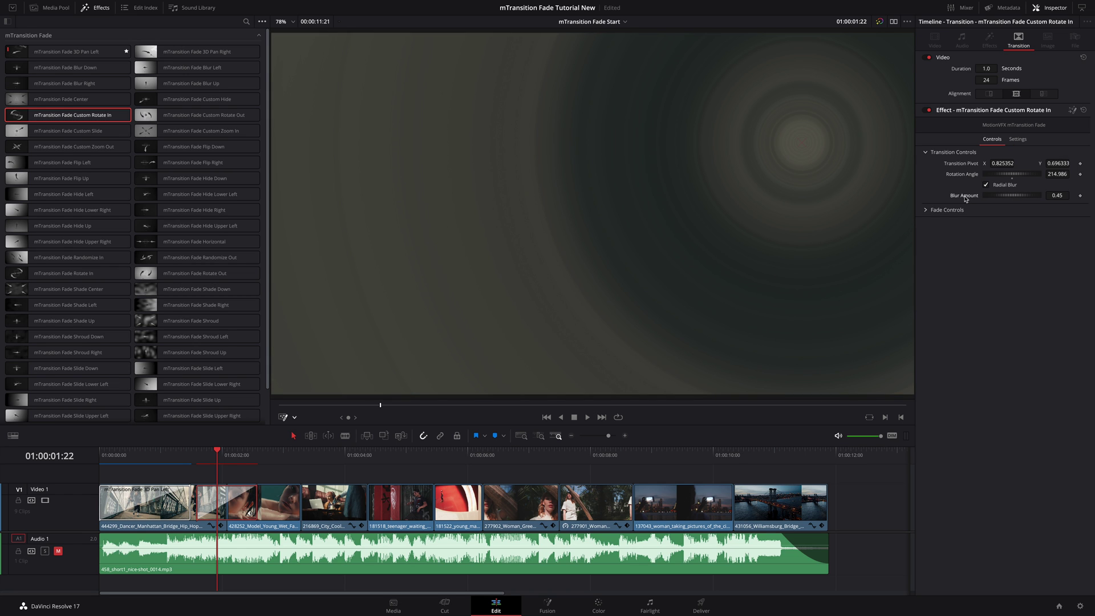
# Reset Blur Amount, rotation angle to 180 and pivot to centre, then expand Fade Controls.
pyautogui.doubleClick(965, 197)
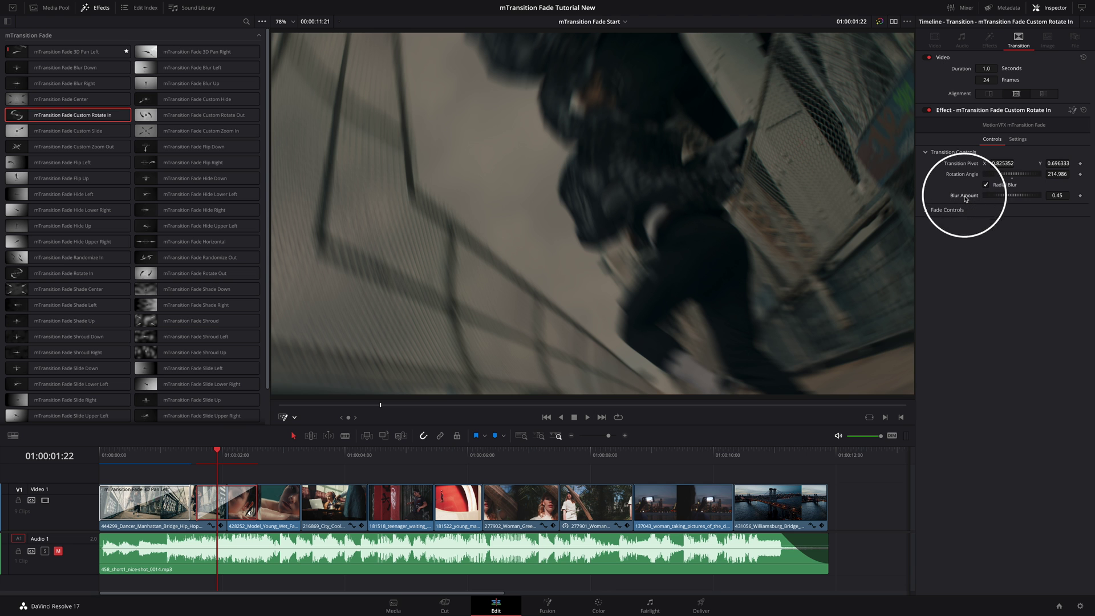
pyautogui.doubleClick(962, 174)
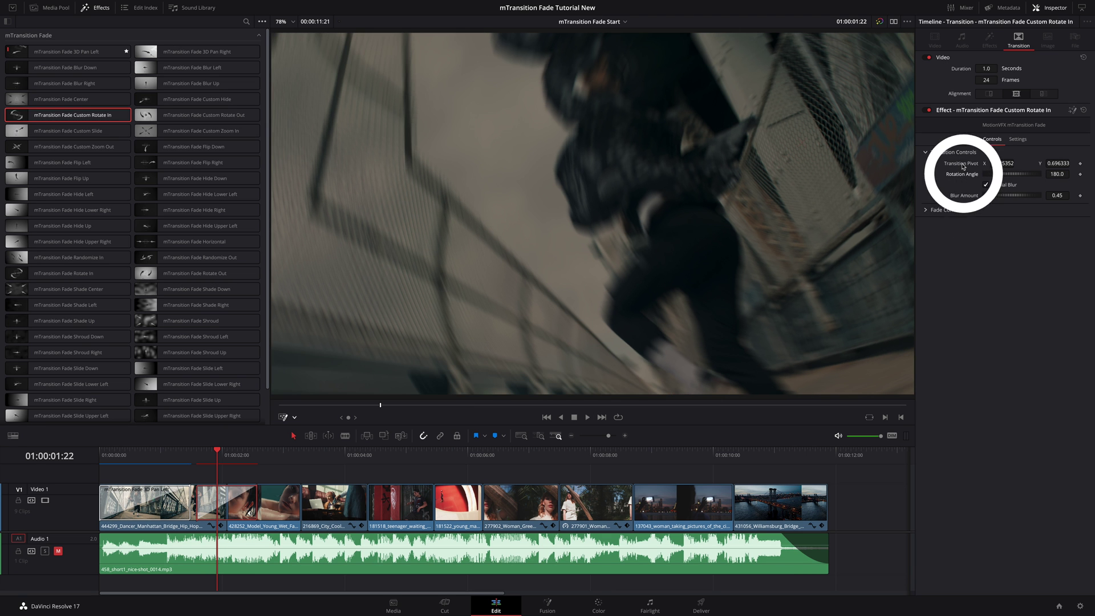
pyautogui.doubleClick(958, 164)
pyautogui.click(947, 210)
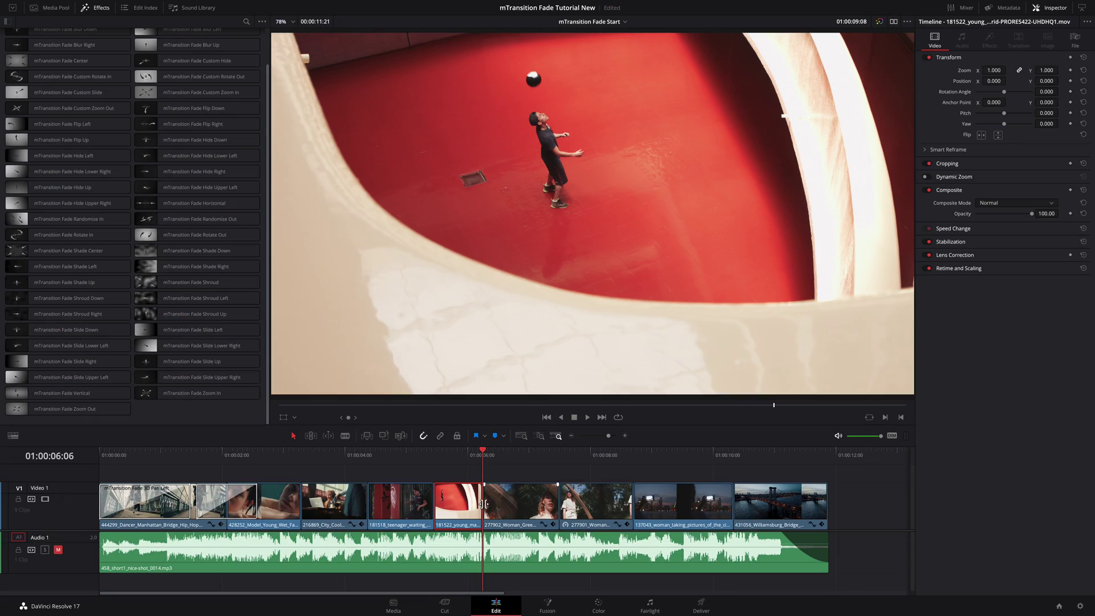
# Add mTransition Fade Zoom Out to the 181522/277902 cut and shorten it to 18 frames.
pyautogui.click(484, 505)
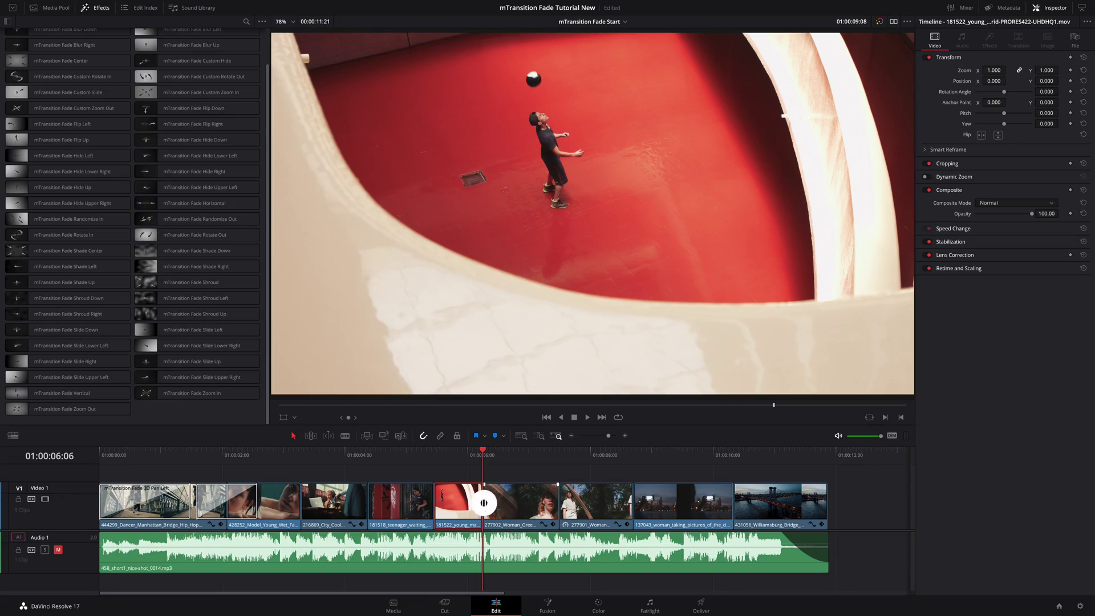
pyautogui.click(54, 413)
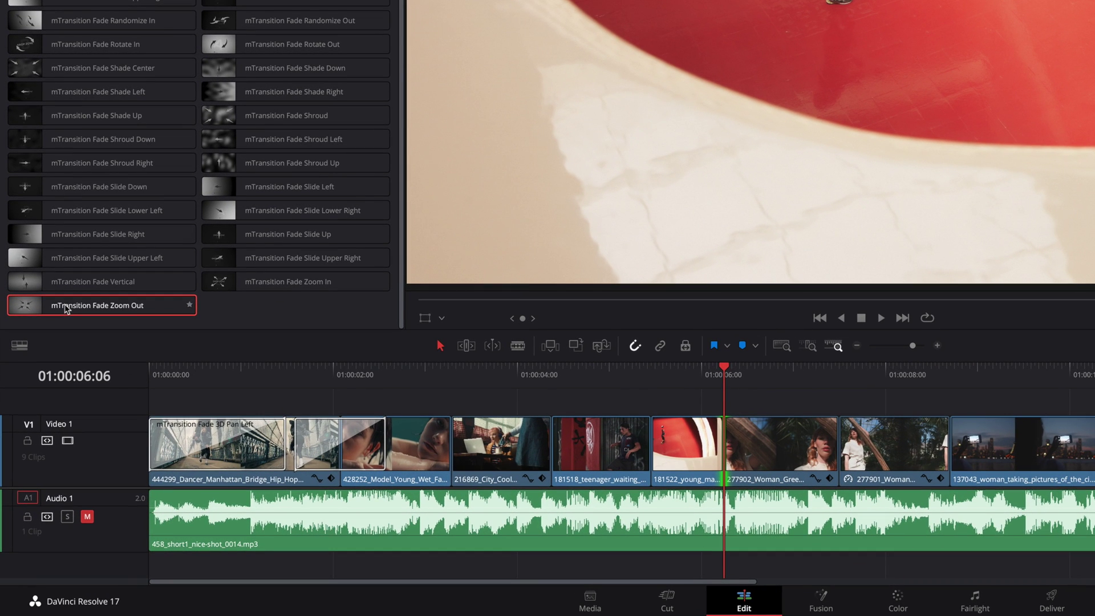
pyautogui.moveTo(66, 309); pyautogui.dragTo(115, 311)
pyautogui.rightClick(115, 311)
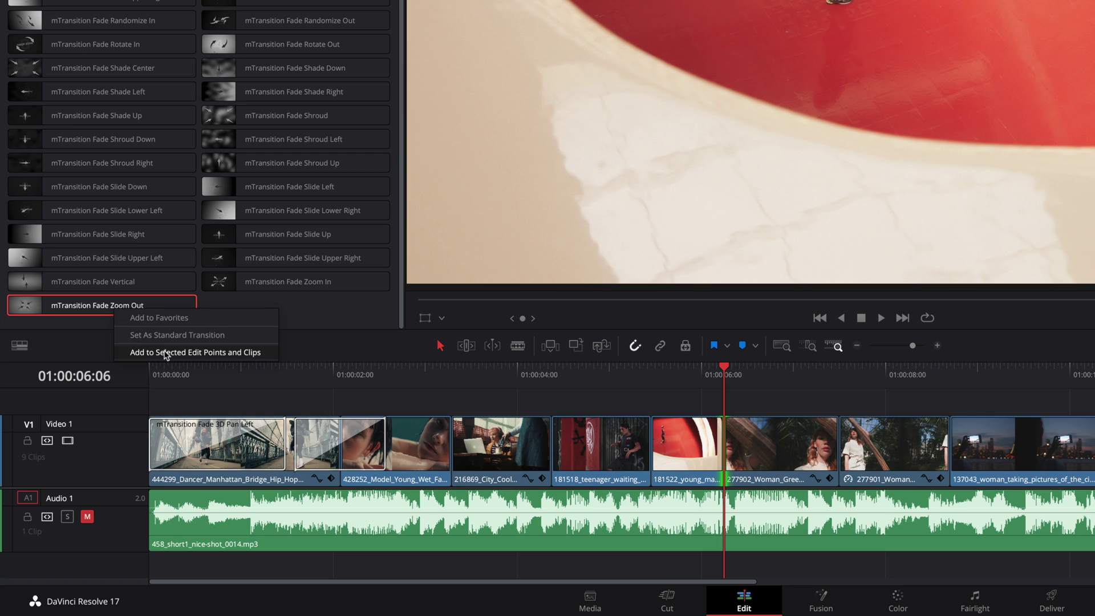
pyautogui.click(166, 353)
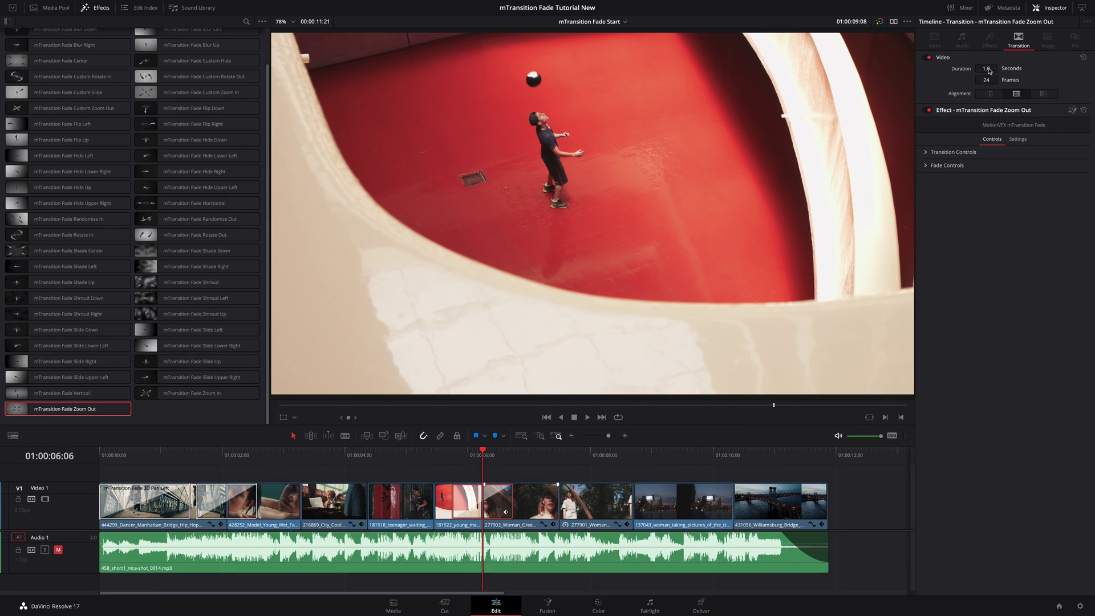
pyautogui.moveTo(990, 71); pyautogui.dragTo(986, 70)
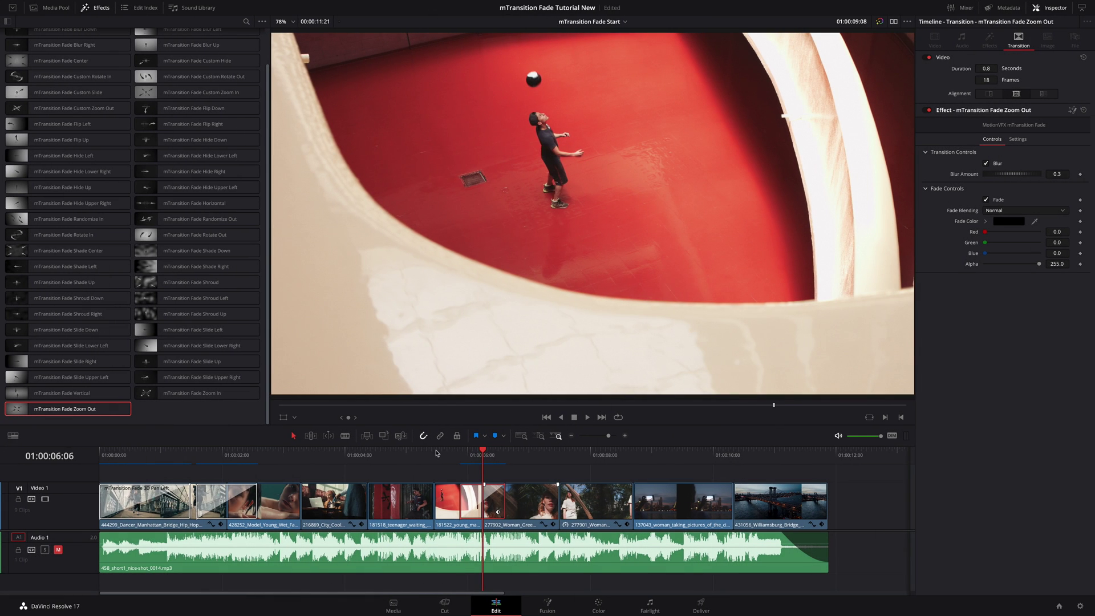
# Play and scrub through the Zoom Out transition to check the fade.
pyautogui.click(445, 454)
pyautogui.press('space')
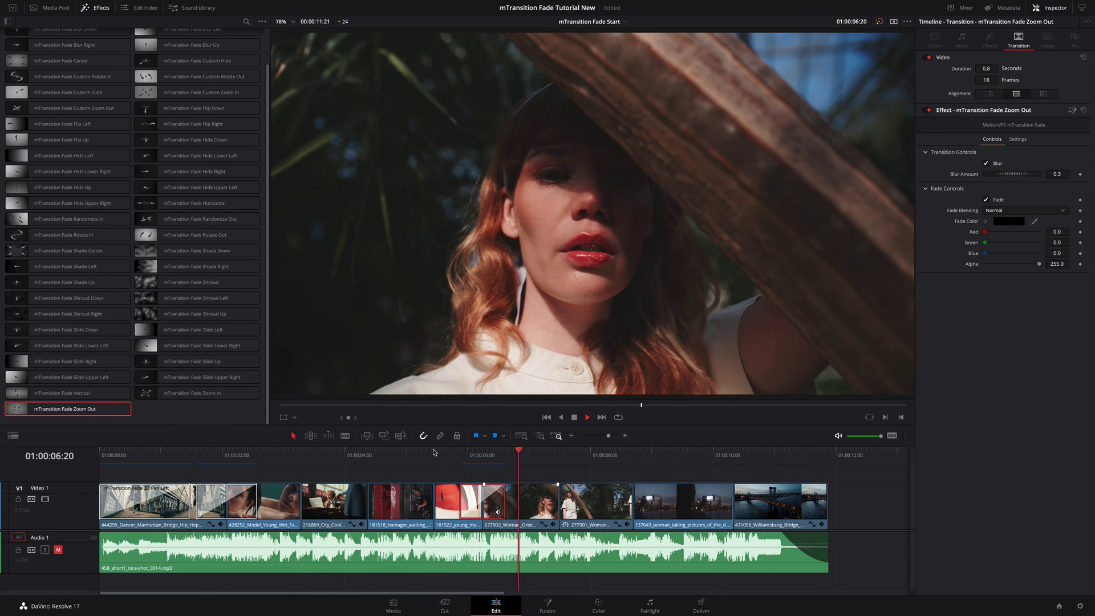
pyautogui.click(434, 452)
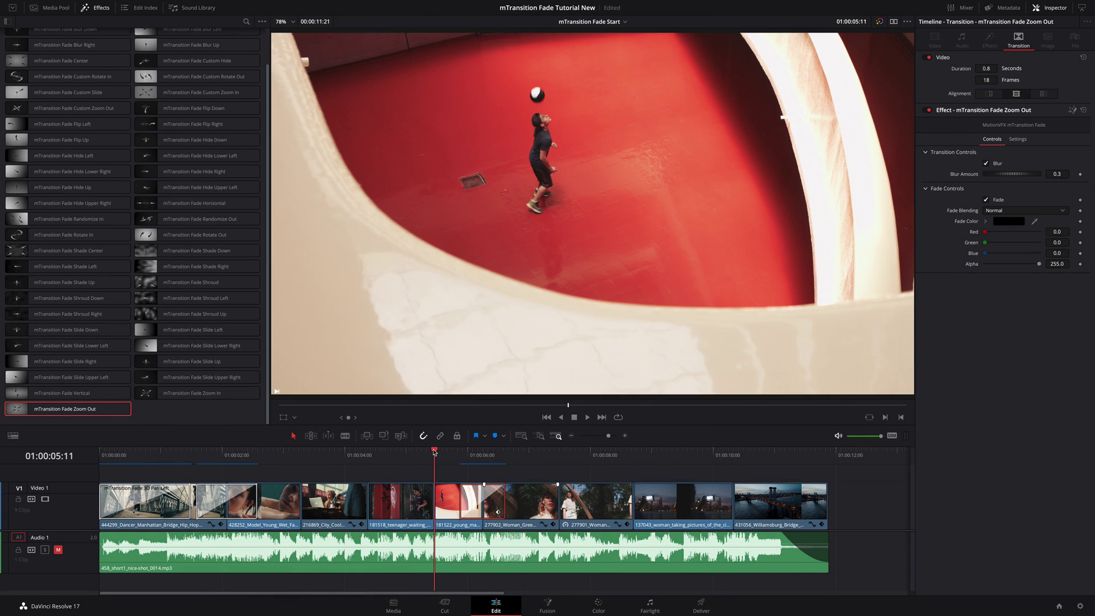
pyautogui.press('space')
pyautogui.press('space')
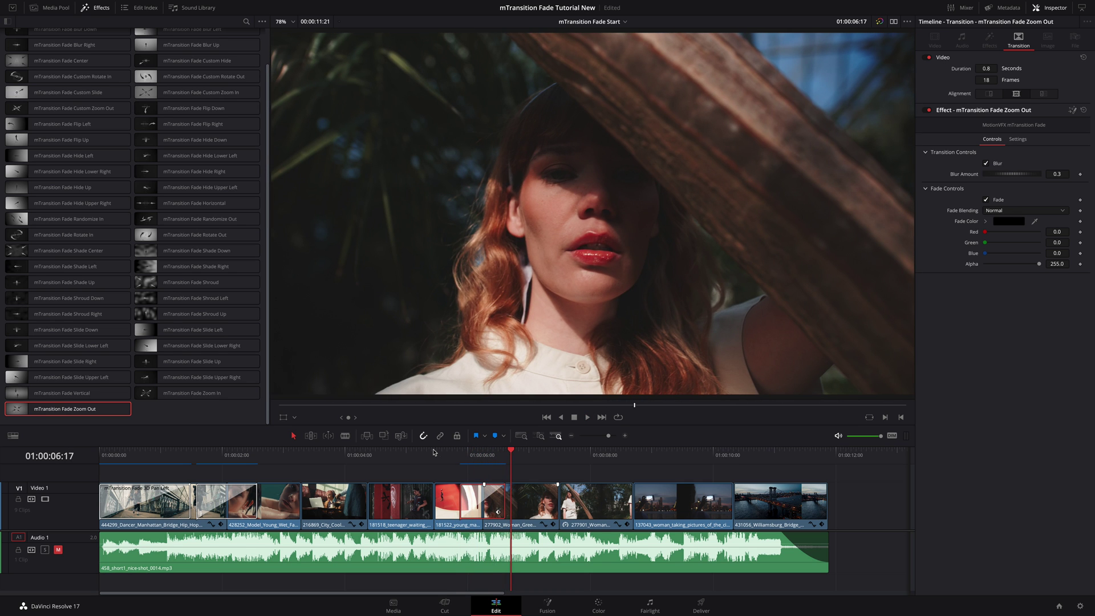
pyautogui.moveTo(457, 453); pyautogui.dragTo(559, 457)
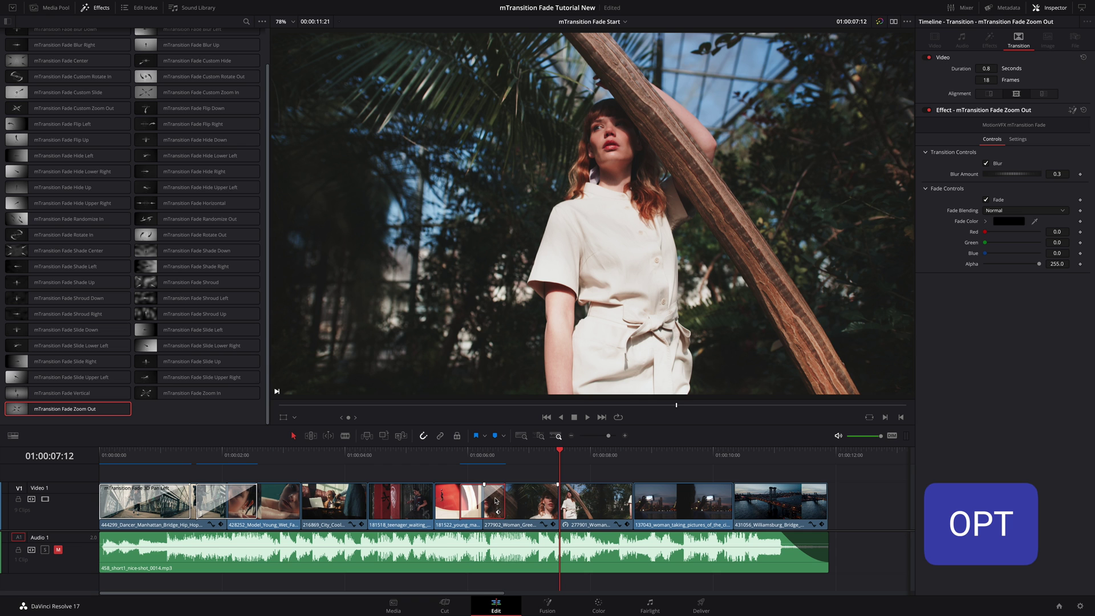
# Option-drag a copy of the Zoom Out transition onto the 277902/277901 cut and play it.
pyautogui.moveTo(523, 504); pyautogui.dragTo(559, 504)
pyautogui.click(432, 455)
pyautogui.press('space')
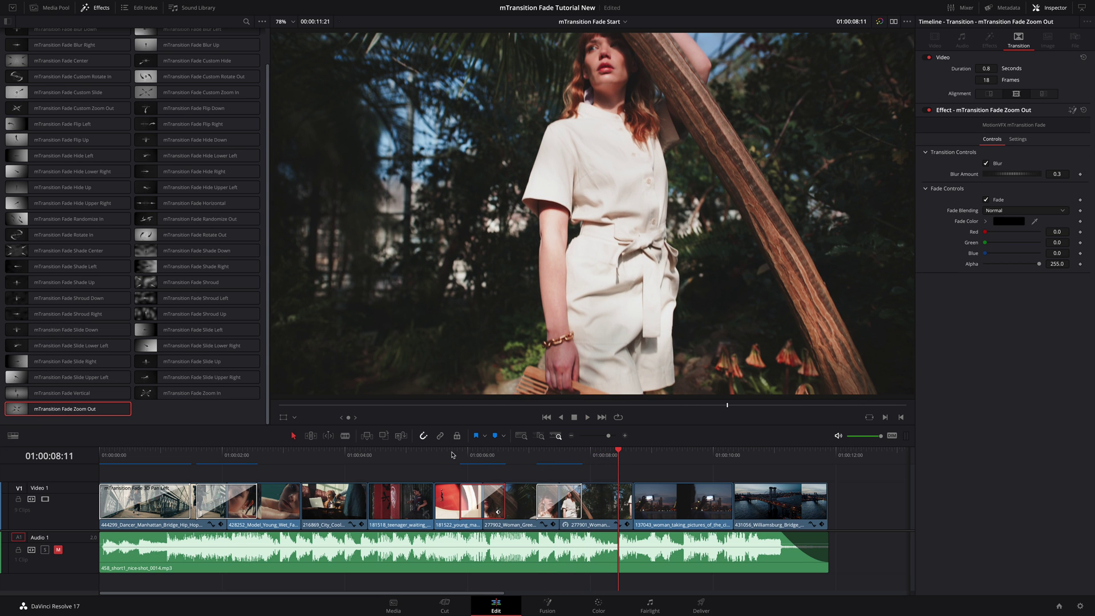
pyautogui.moveTo(558, 455); pyautogui.dragTo(570, 455)
# Lengthen the second Zoom Out transition to 24 frames and play it through.
pyautogui.click(559, 502)
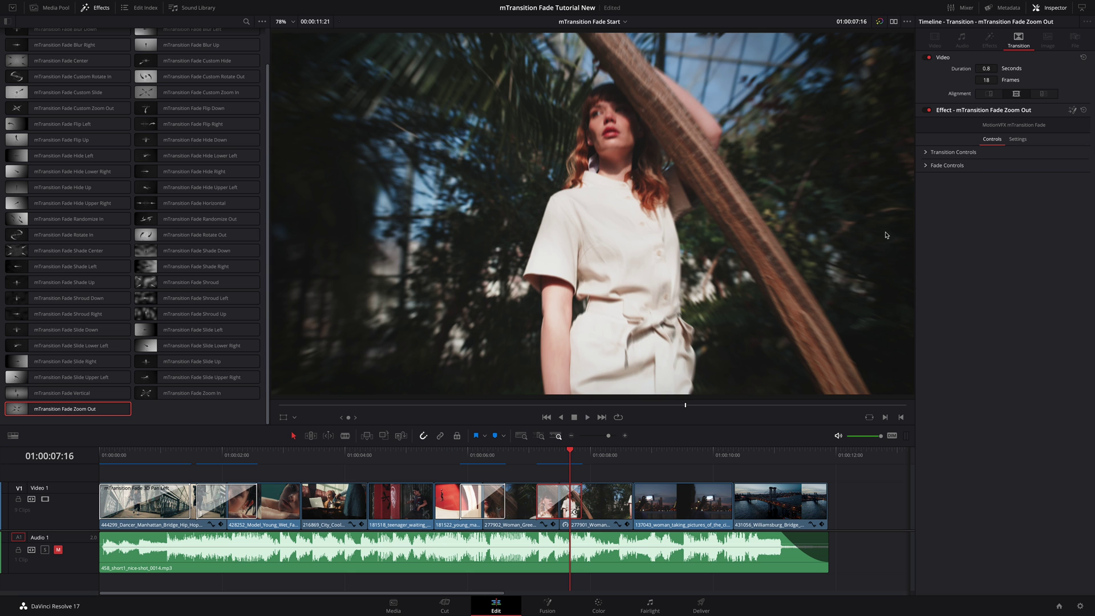
pyautogui.moveTo(989, 68); pyautogui.dragTo(995, 69)
pyautogui.click(433, 454)
pyautogui.press('space')
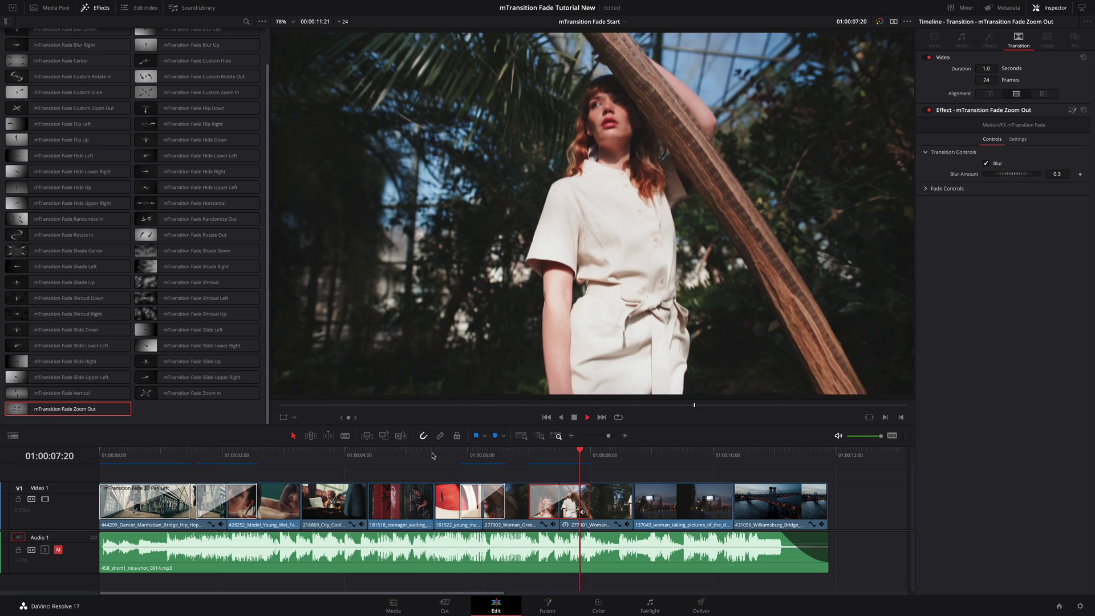
pyautogui.press('space')
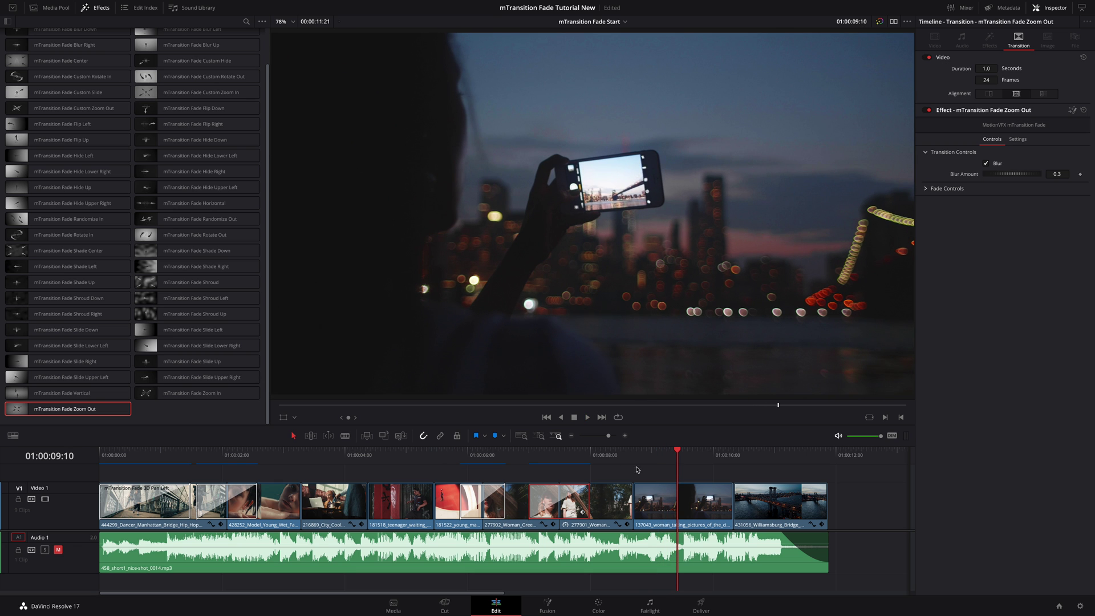
# Add the mTransition Fade Rotate In transition to the selected cut before the Williamsburg bridge clip.
pyautogui.moveTo(678, 455); pyautogui.dragTo(733, 455)
pyautogui.click(734, 509)
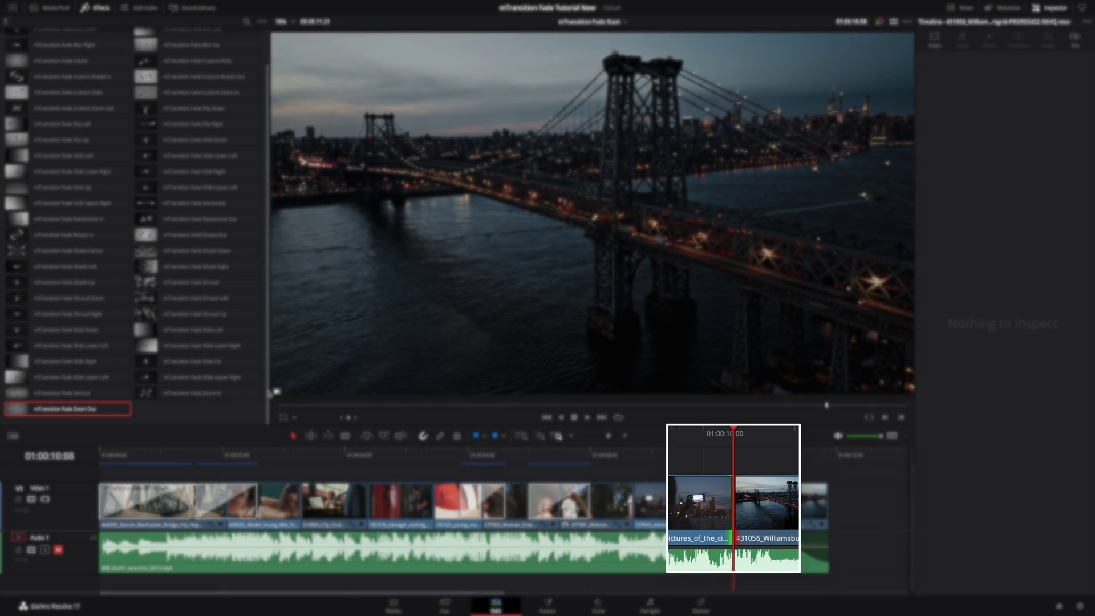
pyautogui.click(57, 235)
pyautogui.rightClick(56, 238)
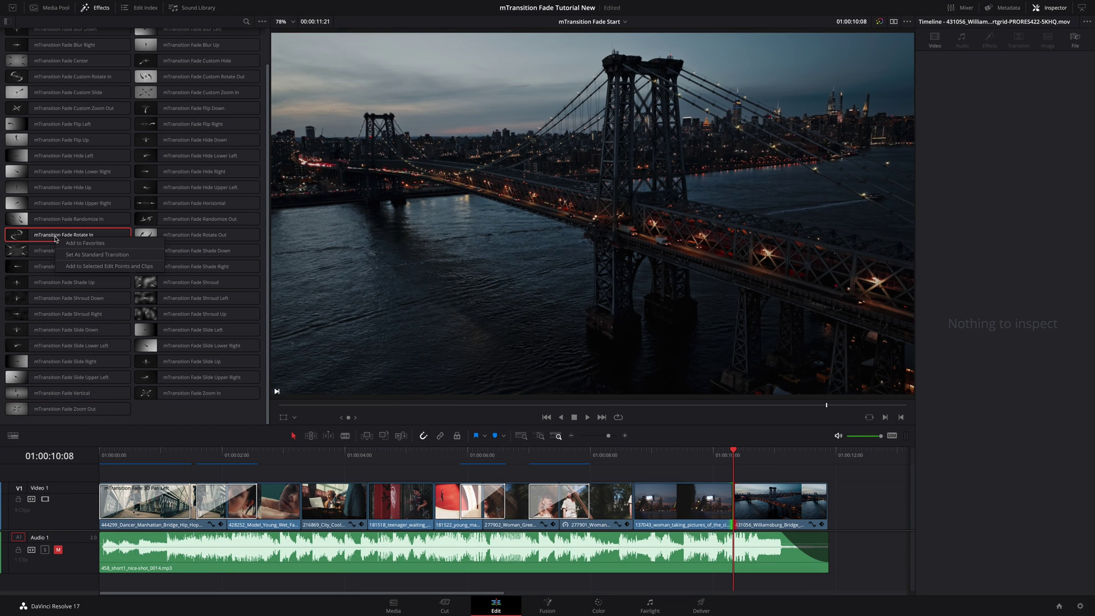
pyautogui.click(86, 267)
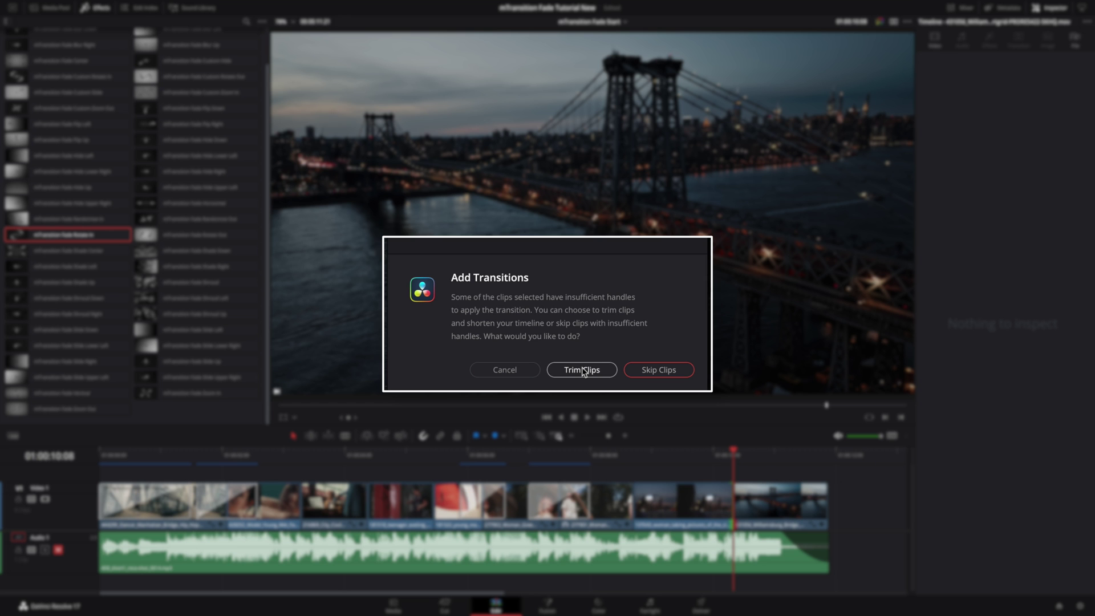
# Trim clips for Rotate In, extend the bridge clip to the audio end, and preview the transition.
pyautogui.click(582, 371)
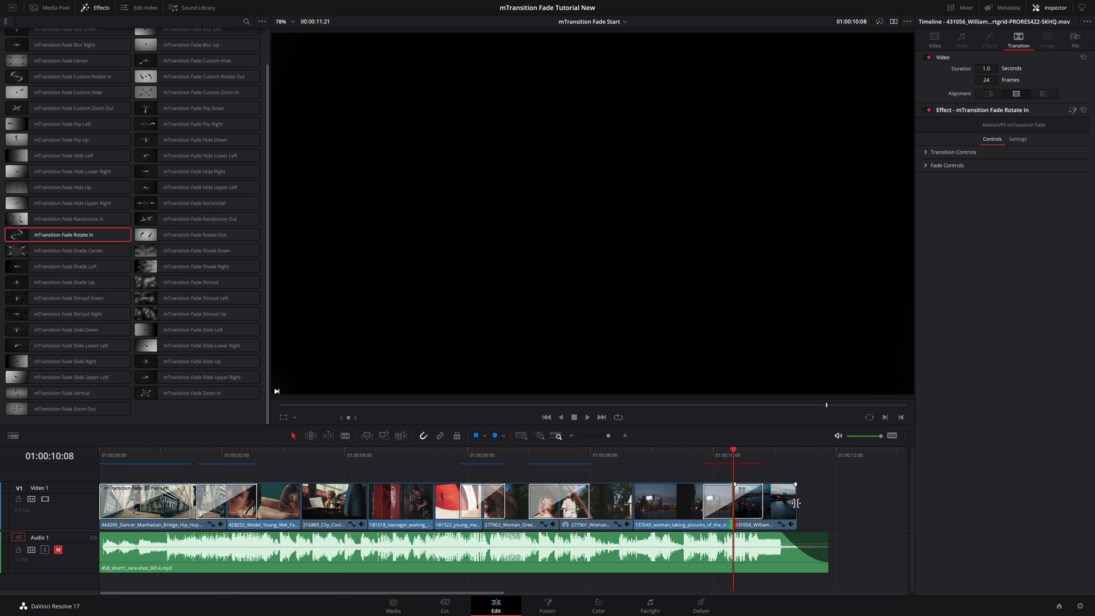
pyautogui.moveTo(799, 505); pyautogui.dragTo(829, 506)
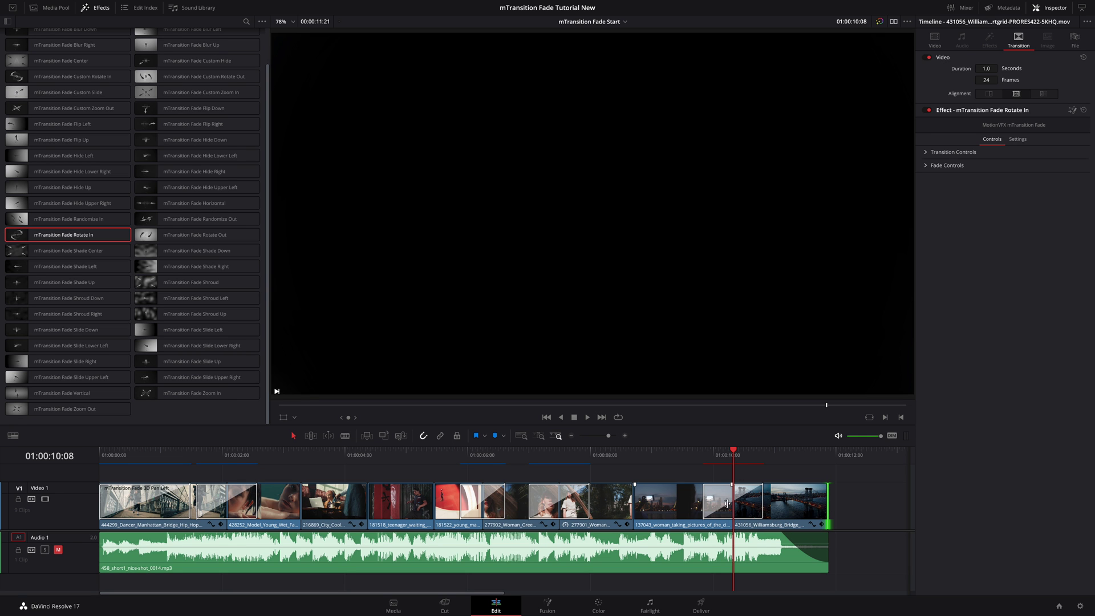
pyautogui.click(725, 510)
pyautogui.press('/')
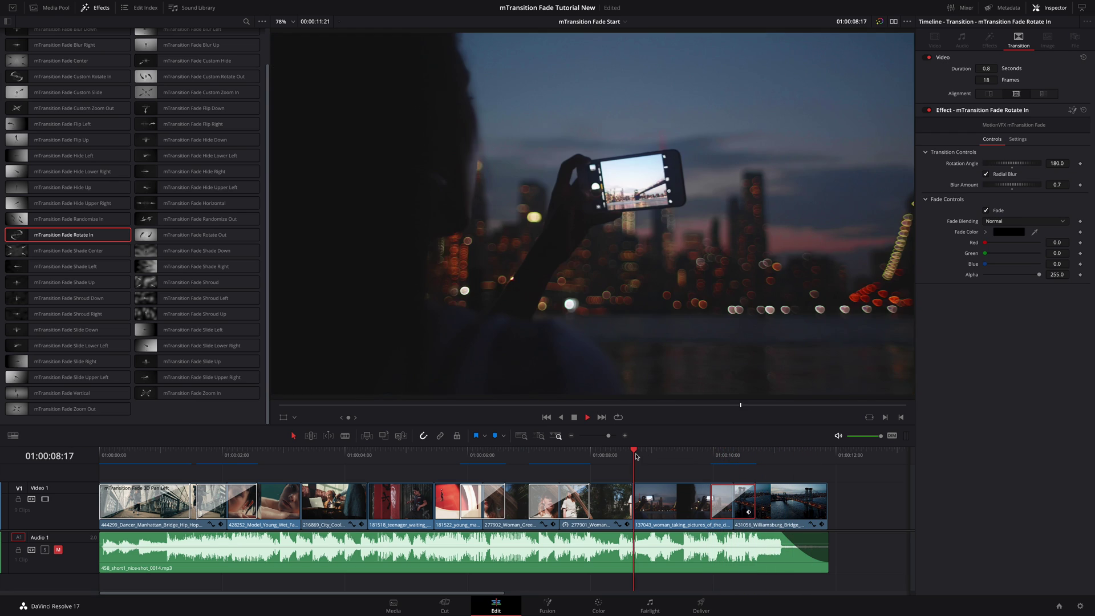
pyautogui.press('space')
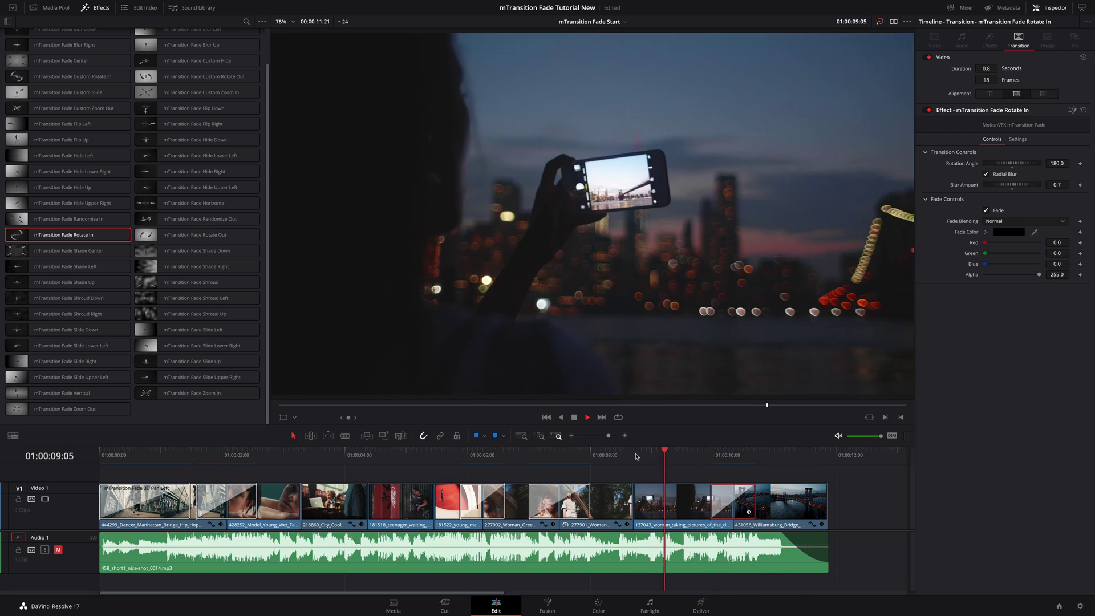